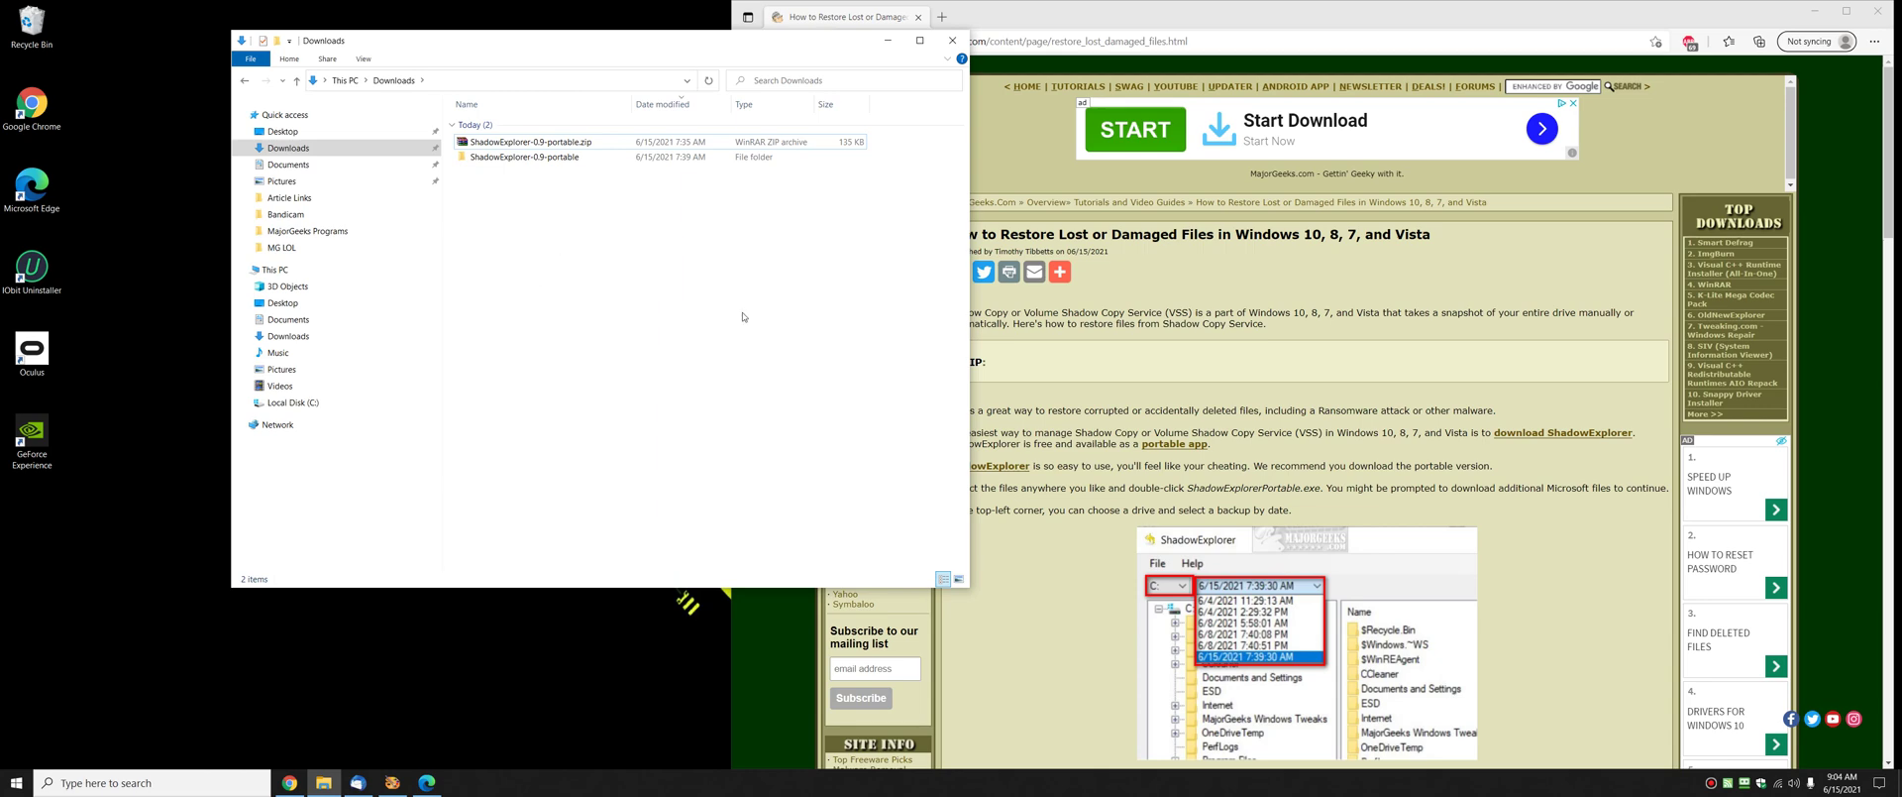
Look at the ShadowExplorer 0.9 download page linked from the restore-files article, then close it
{"action": "left_click", "coordinate": [1172, 391]}
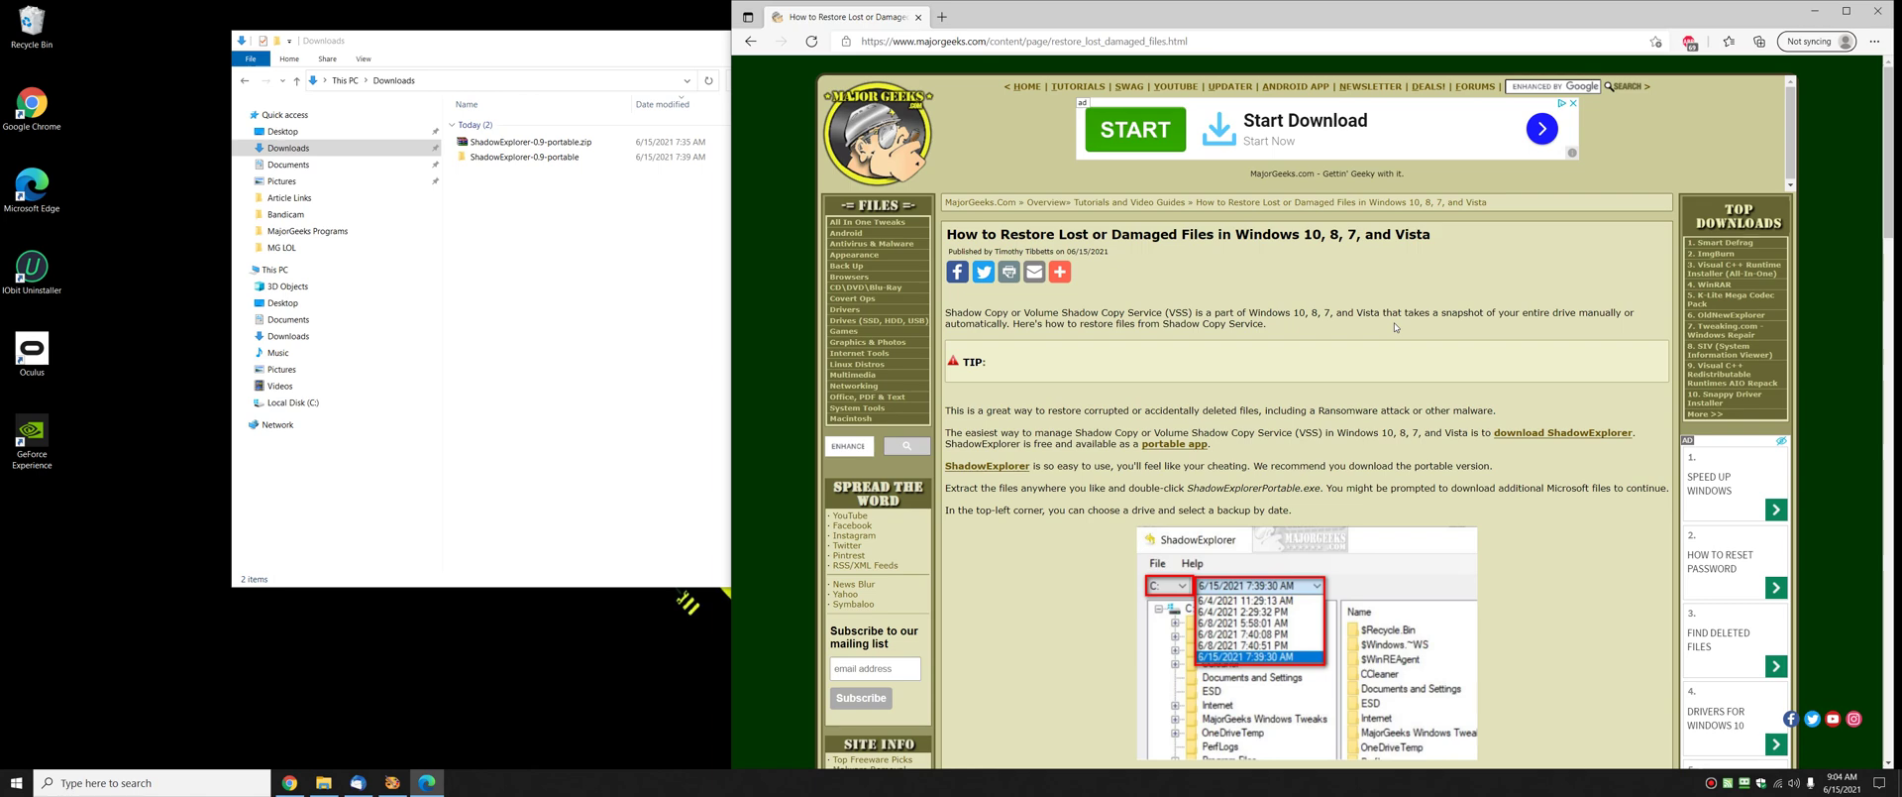
{"action": "left_click", "coordinate": [652, 347]}
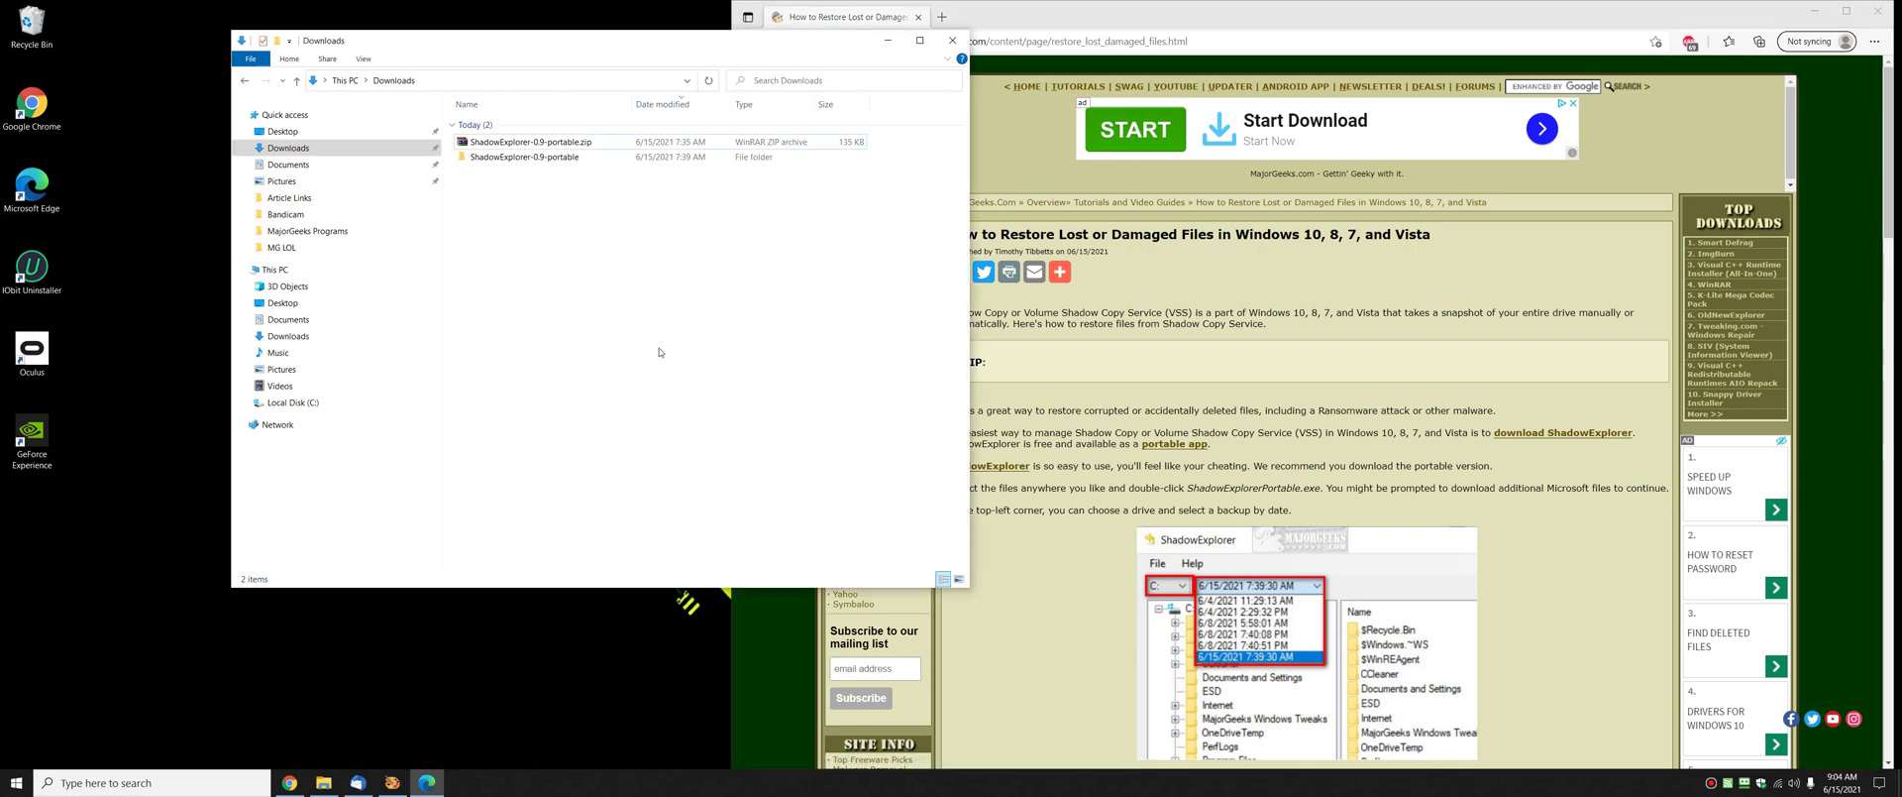
{"action": "left_click", "coordinate": [1219, 406]}
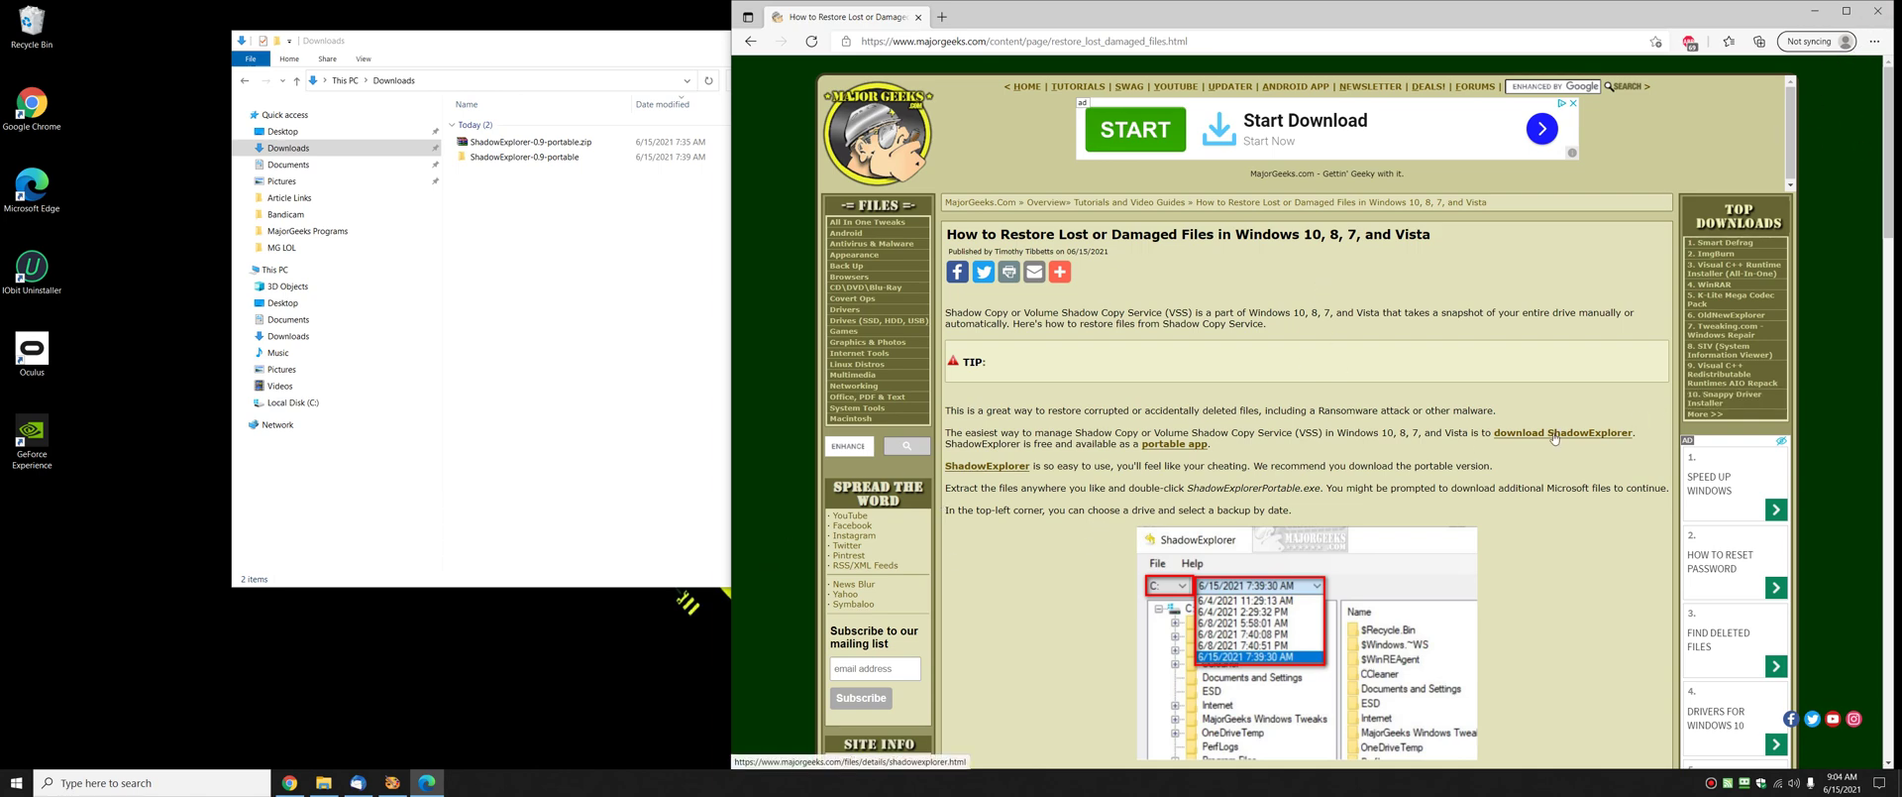
{"action": "left_click", "coordinate": [966, 468]}
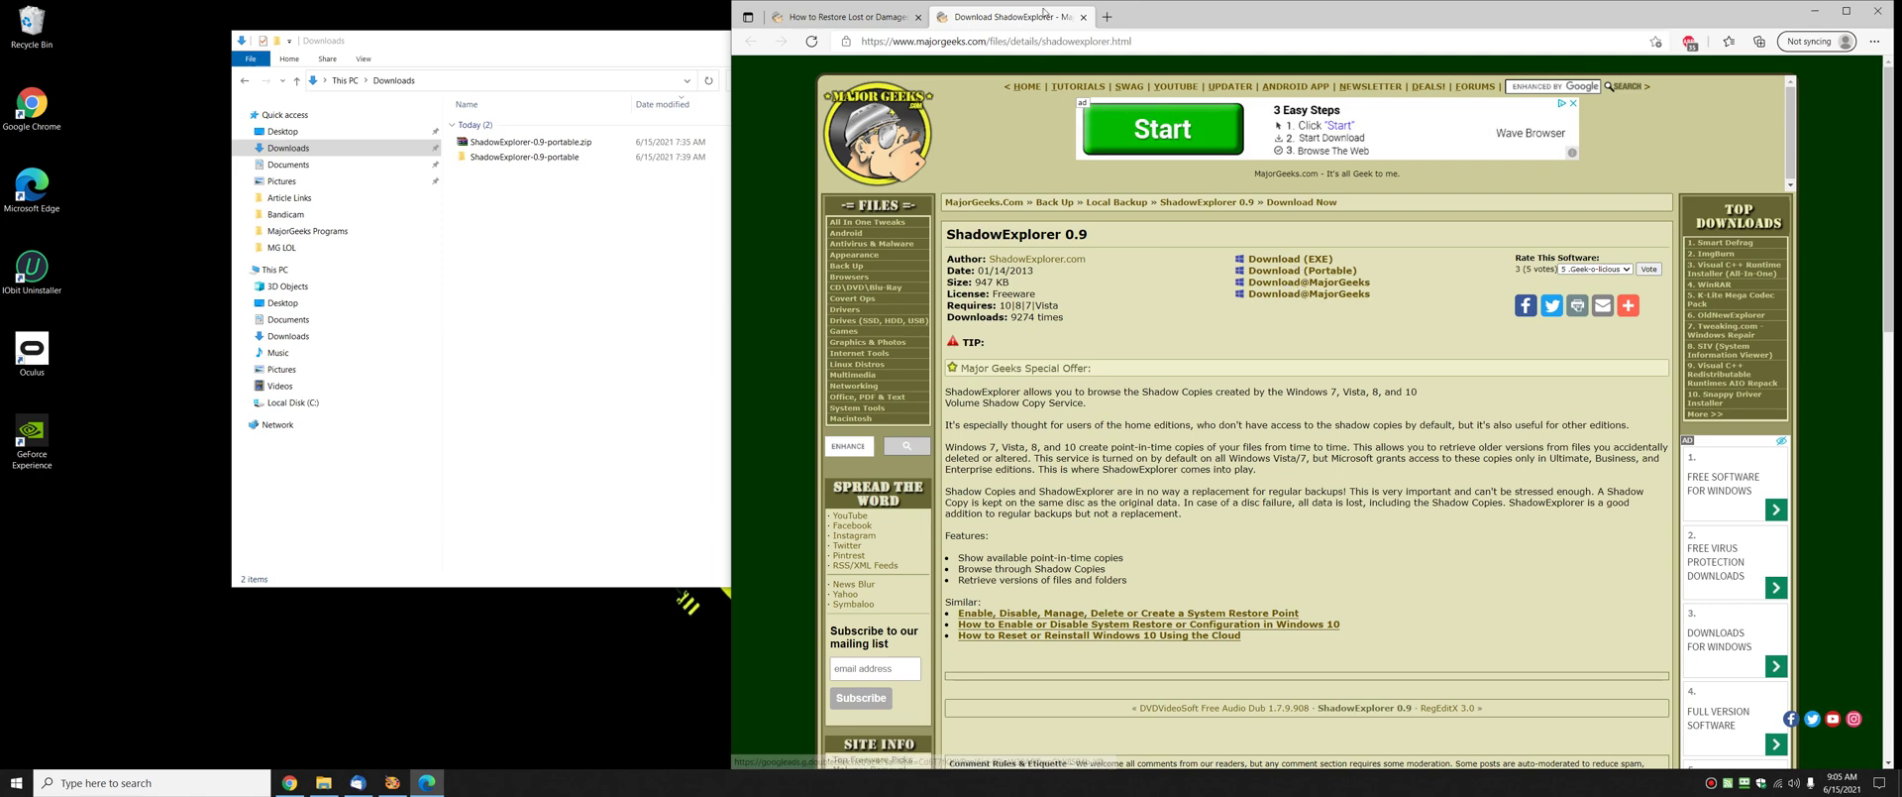
{"action": "key", "text": "ctrl+w"}
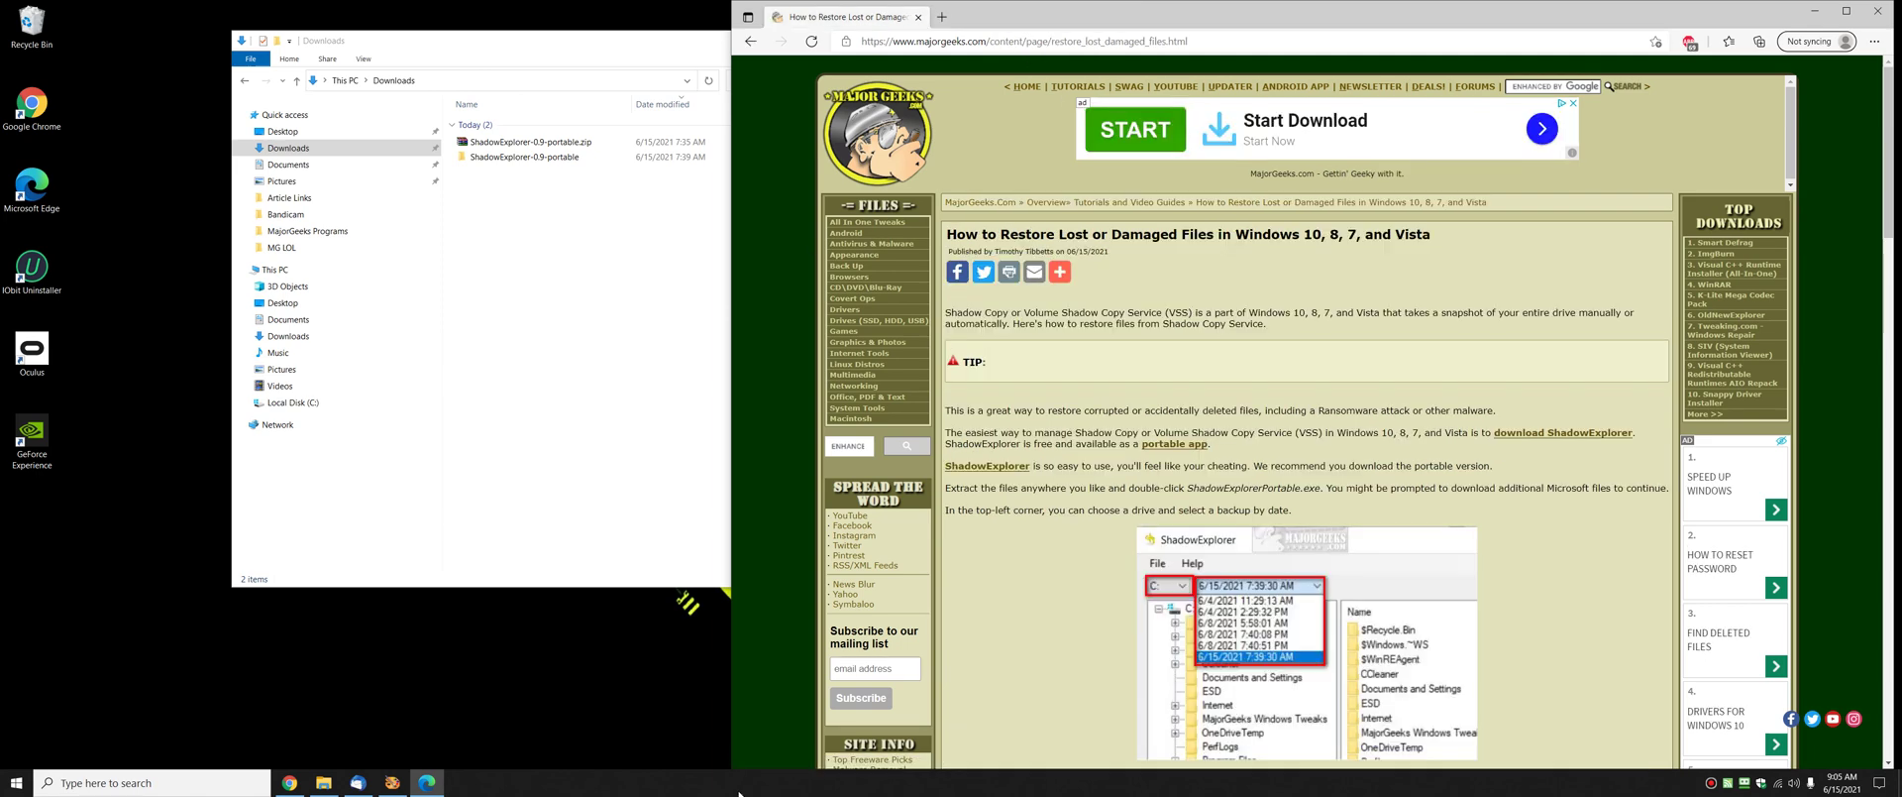
Launch ShadowExplorerPortable.exe from the extracted ShadowExplorer-0.9-portable folder in Downloads and get the file window out of the way
{"action": "left_click", "coordinate": [514, 161]}
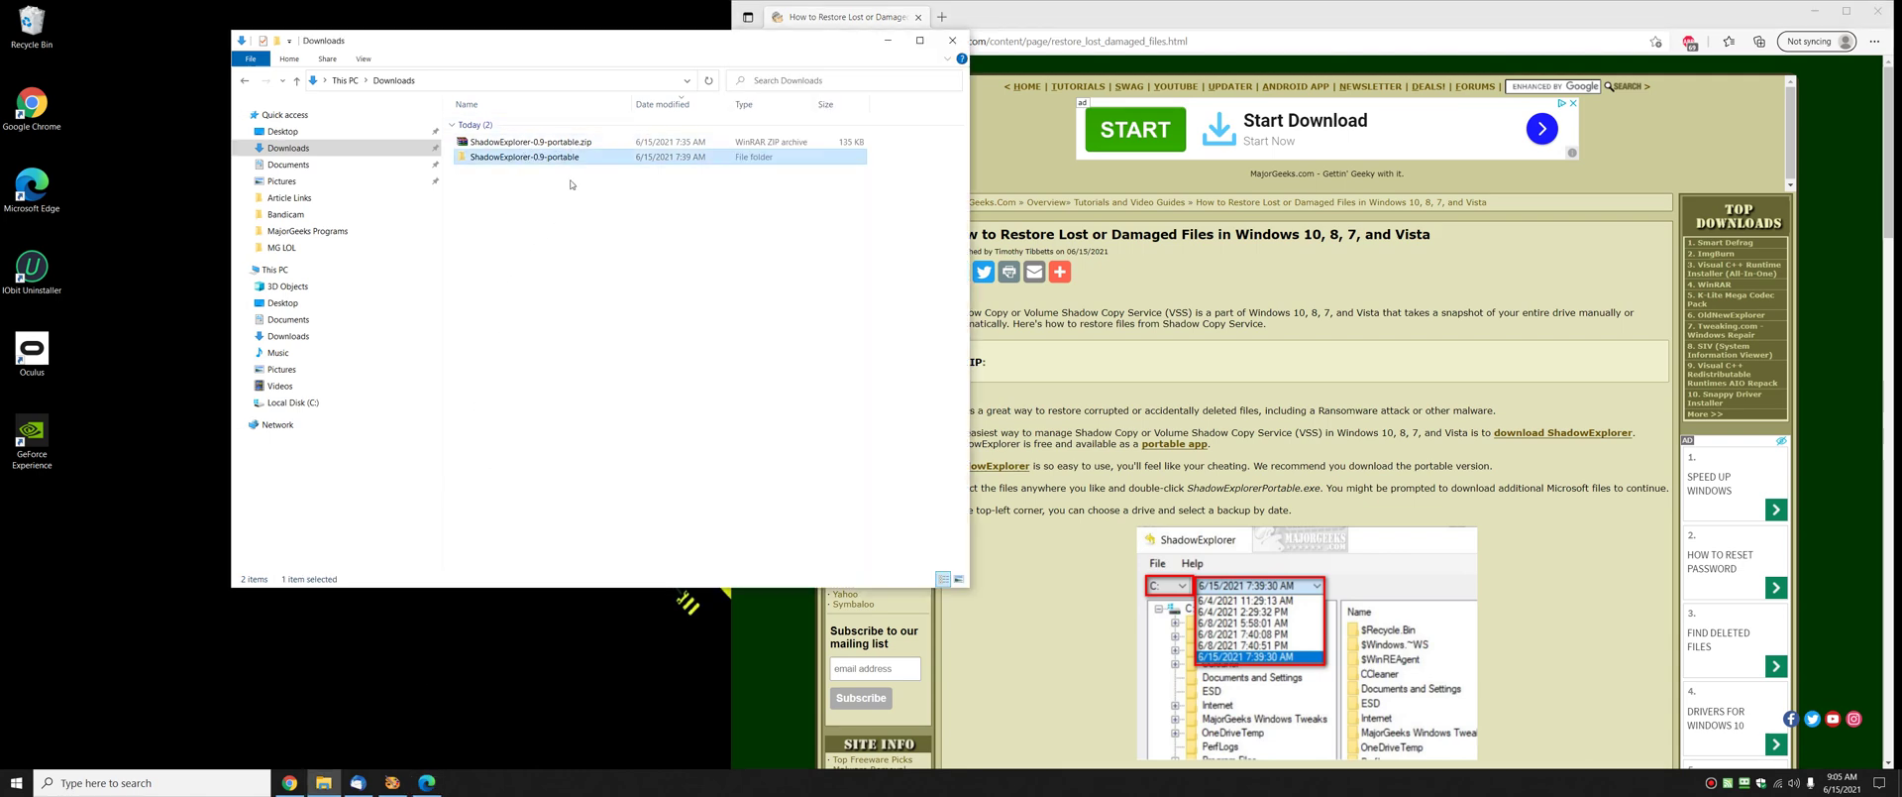
{"action": "key", "text": "Return"}
{"action": "key", "text": "Down"}
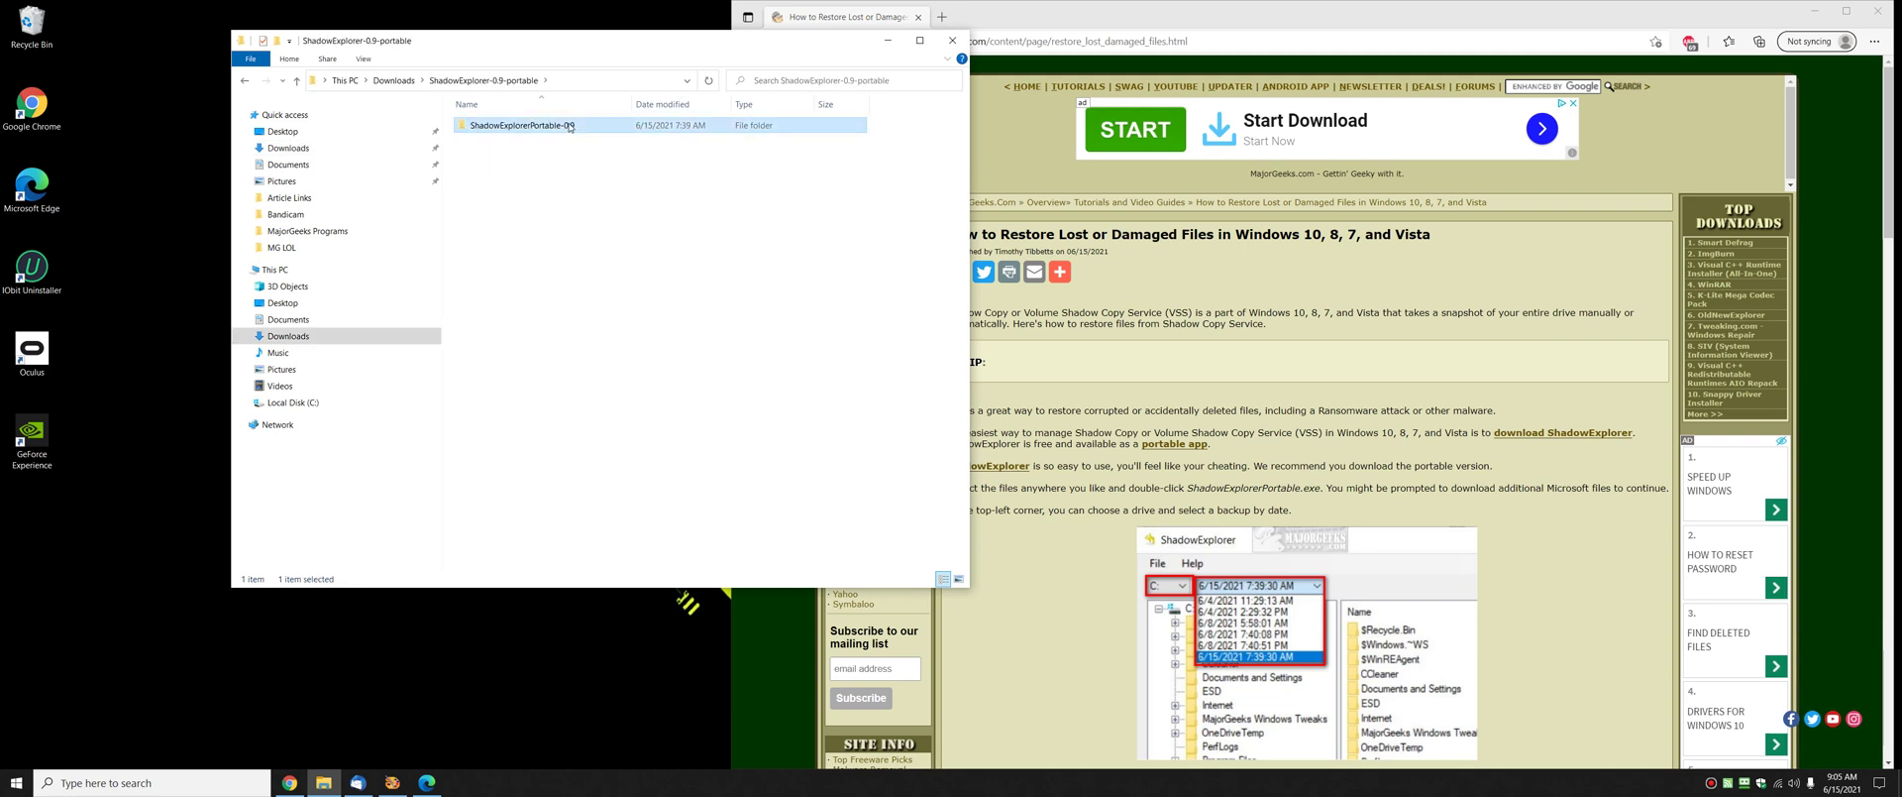
{"action": "key", "text": "Return"}
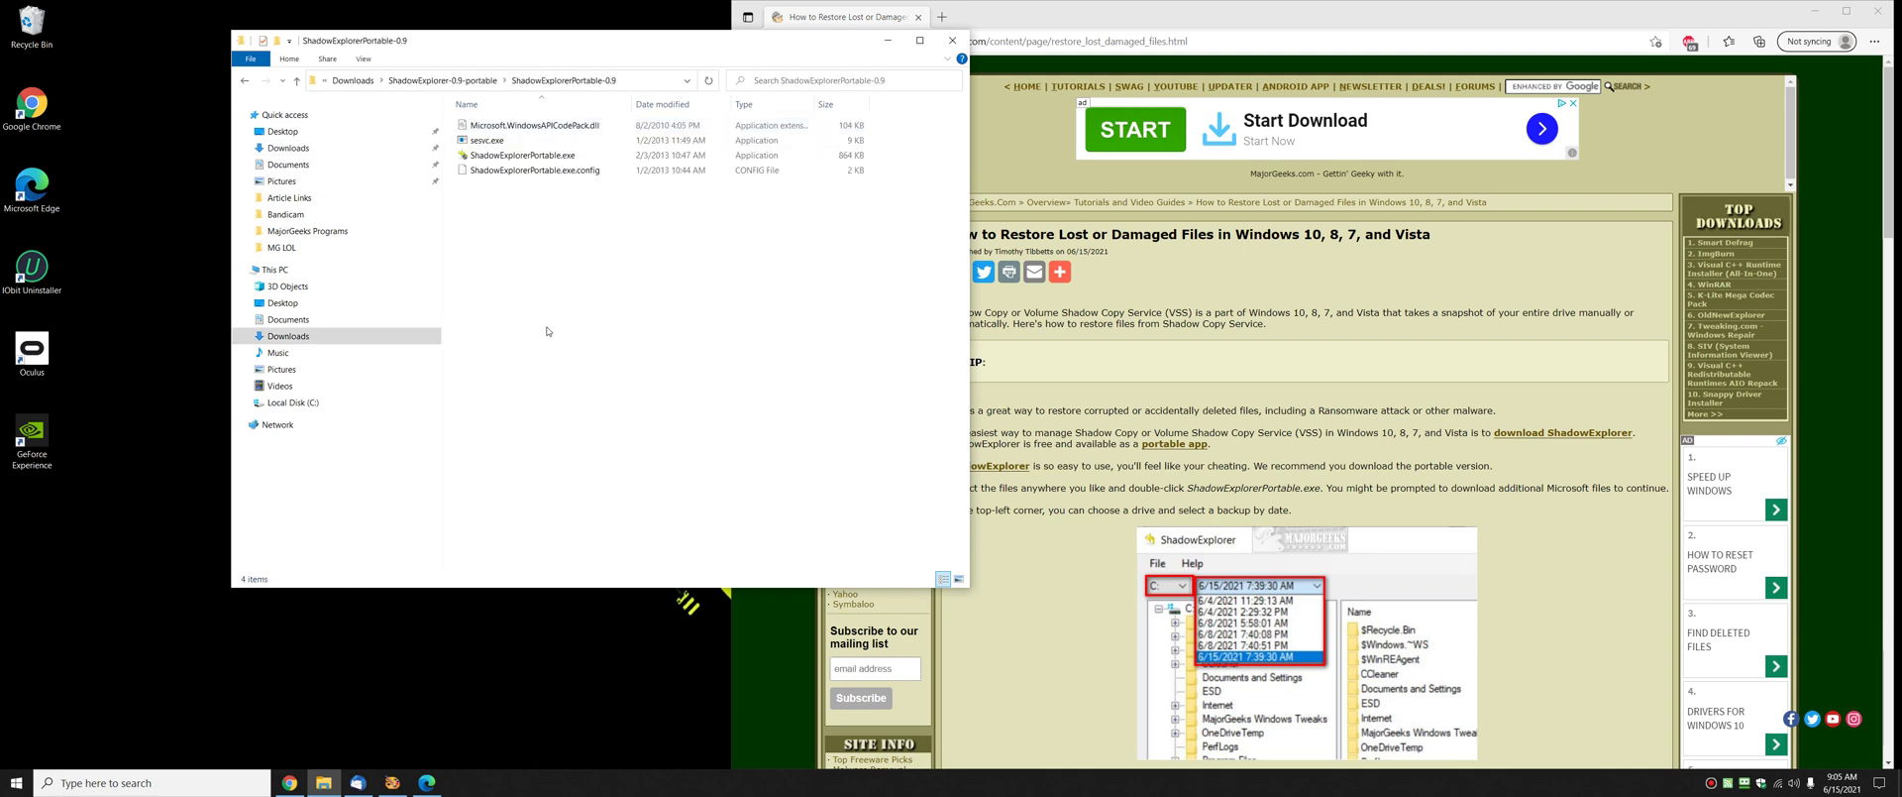
{"action": "left_click", "coordinate": [542, 158]}
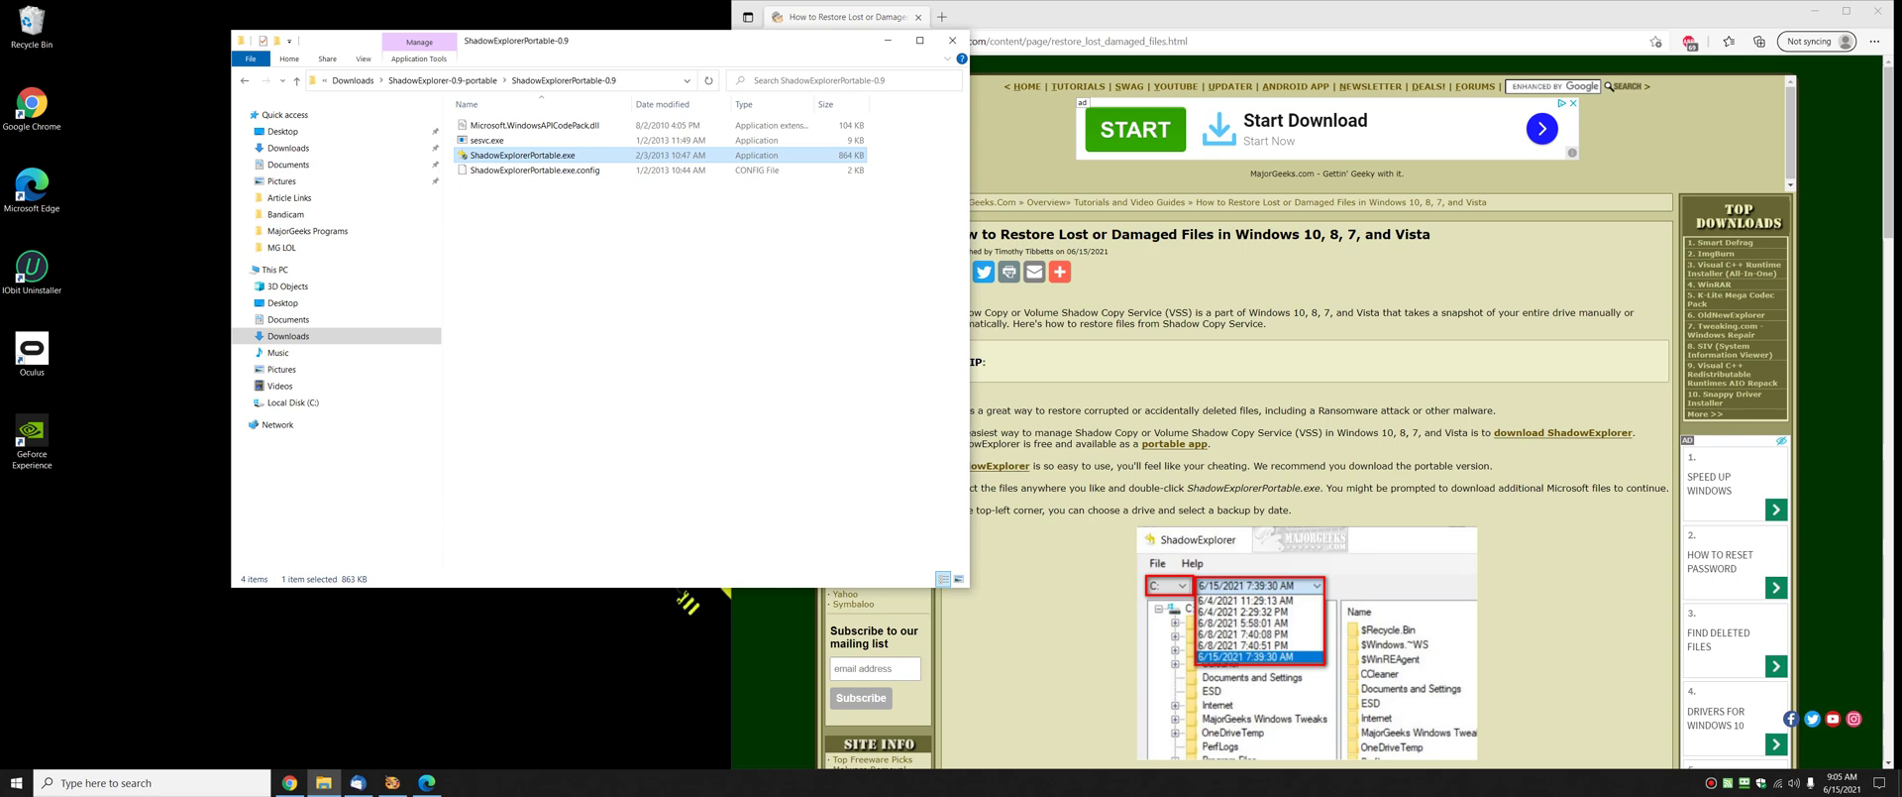
{"action": "key", "text": "Return"}
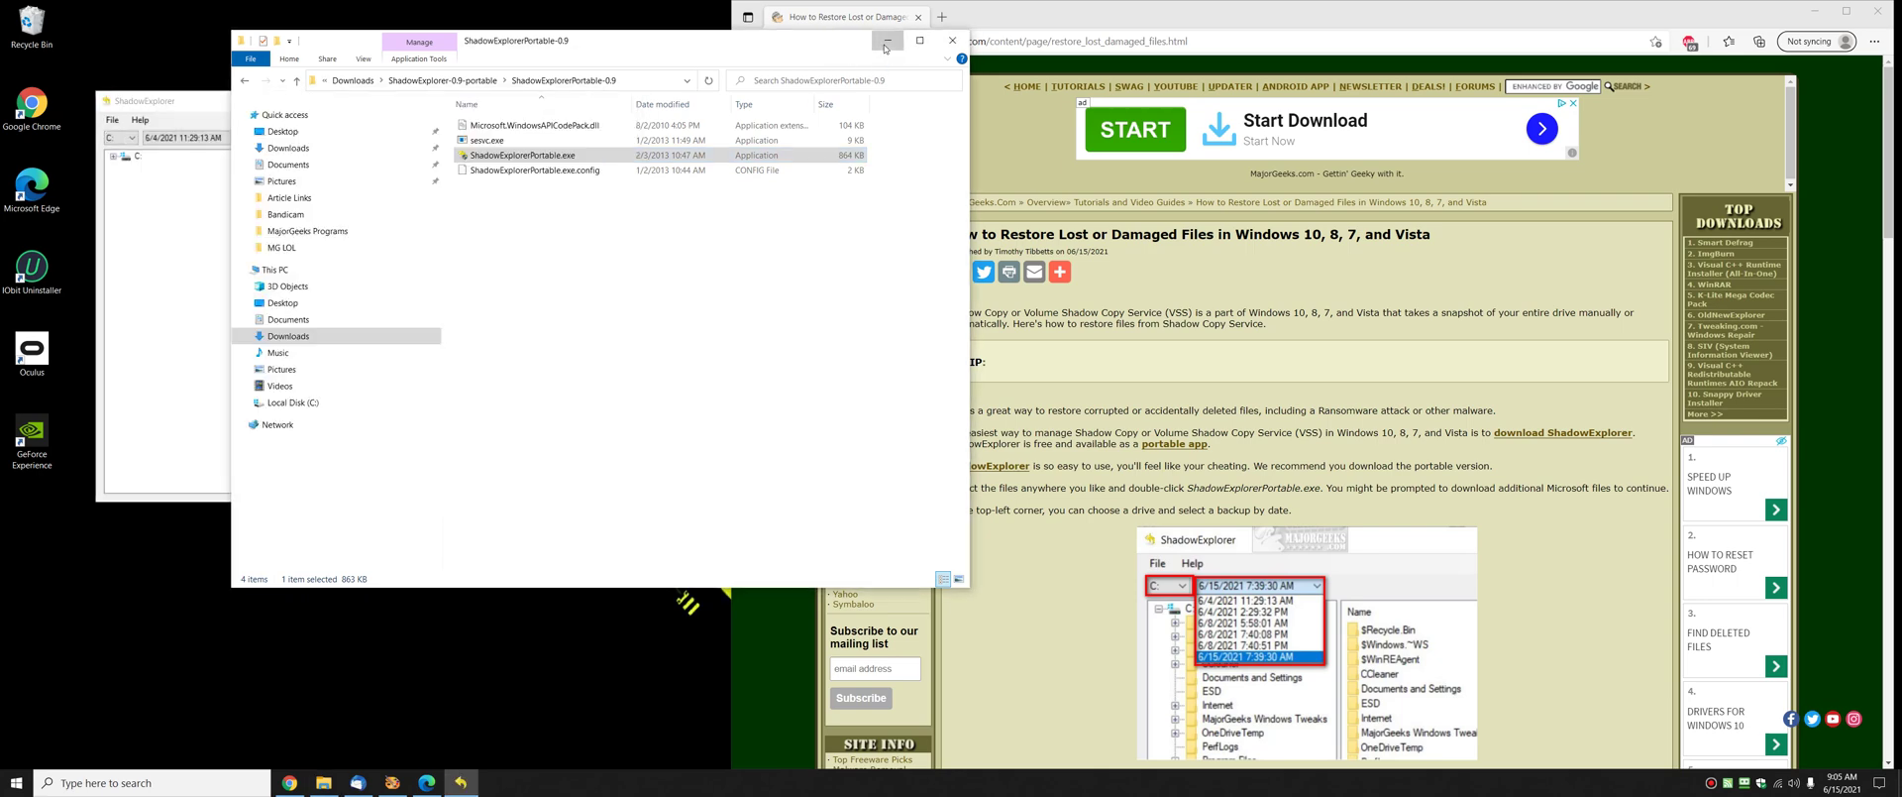
{"action": "left_click", "coordinate": [887, 41]}
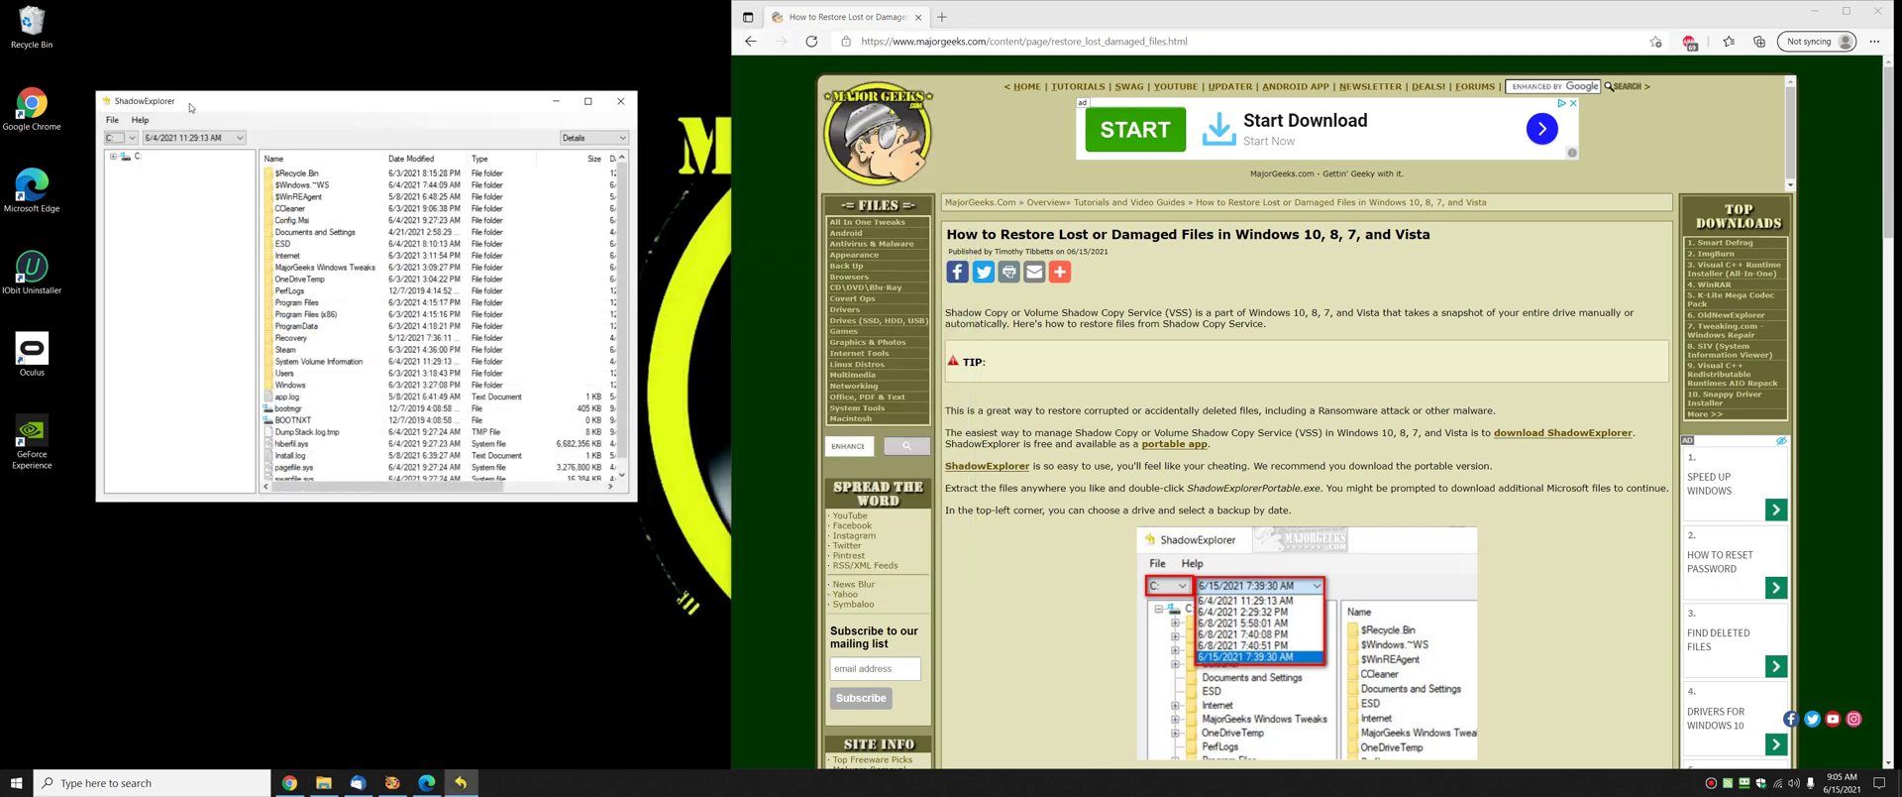
Load the C: snapshot from 6/8/2021 7:40:08 PM and browse into the personal profile folder inside Users
{"action": "left_click", "coordinate": [114, 157]}
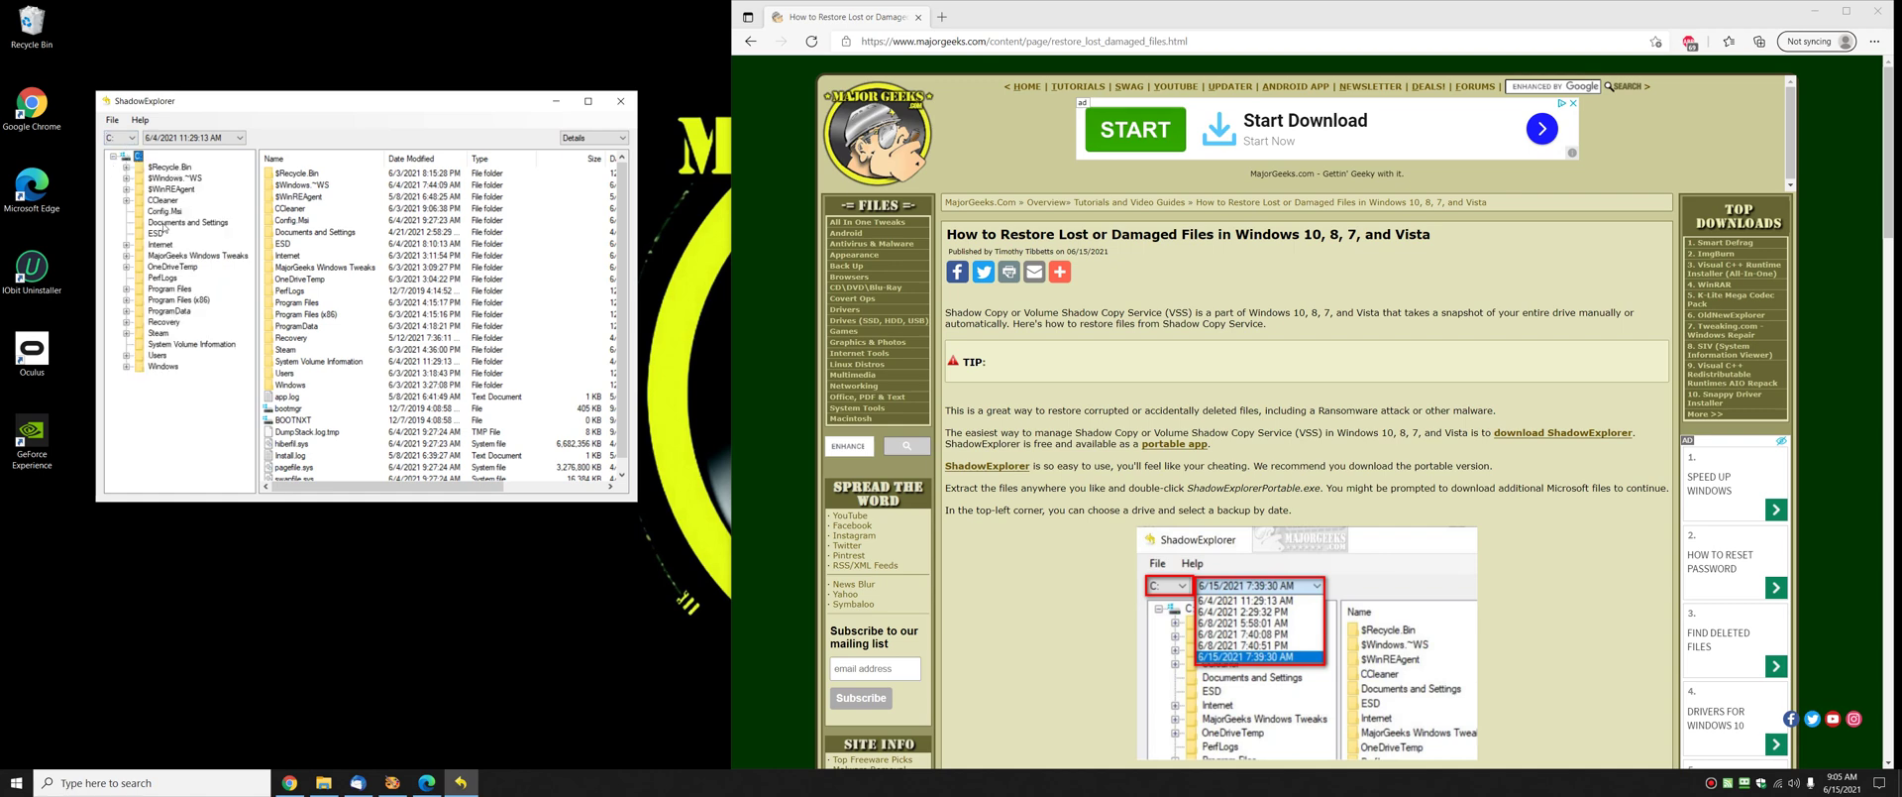
{"action": "left_click", "coordinate": [113, 156]}
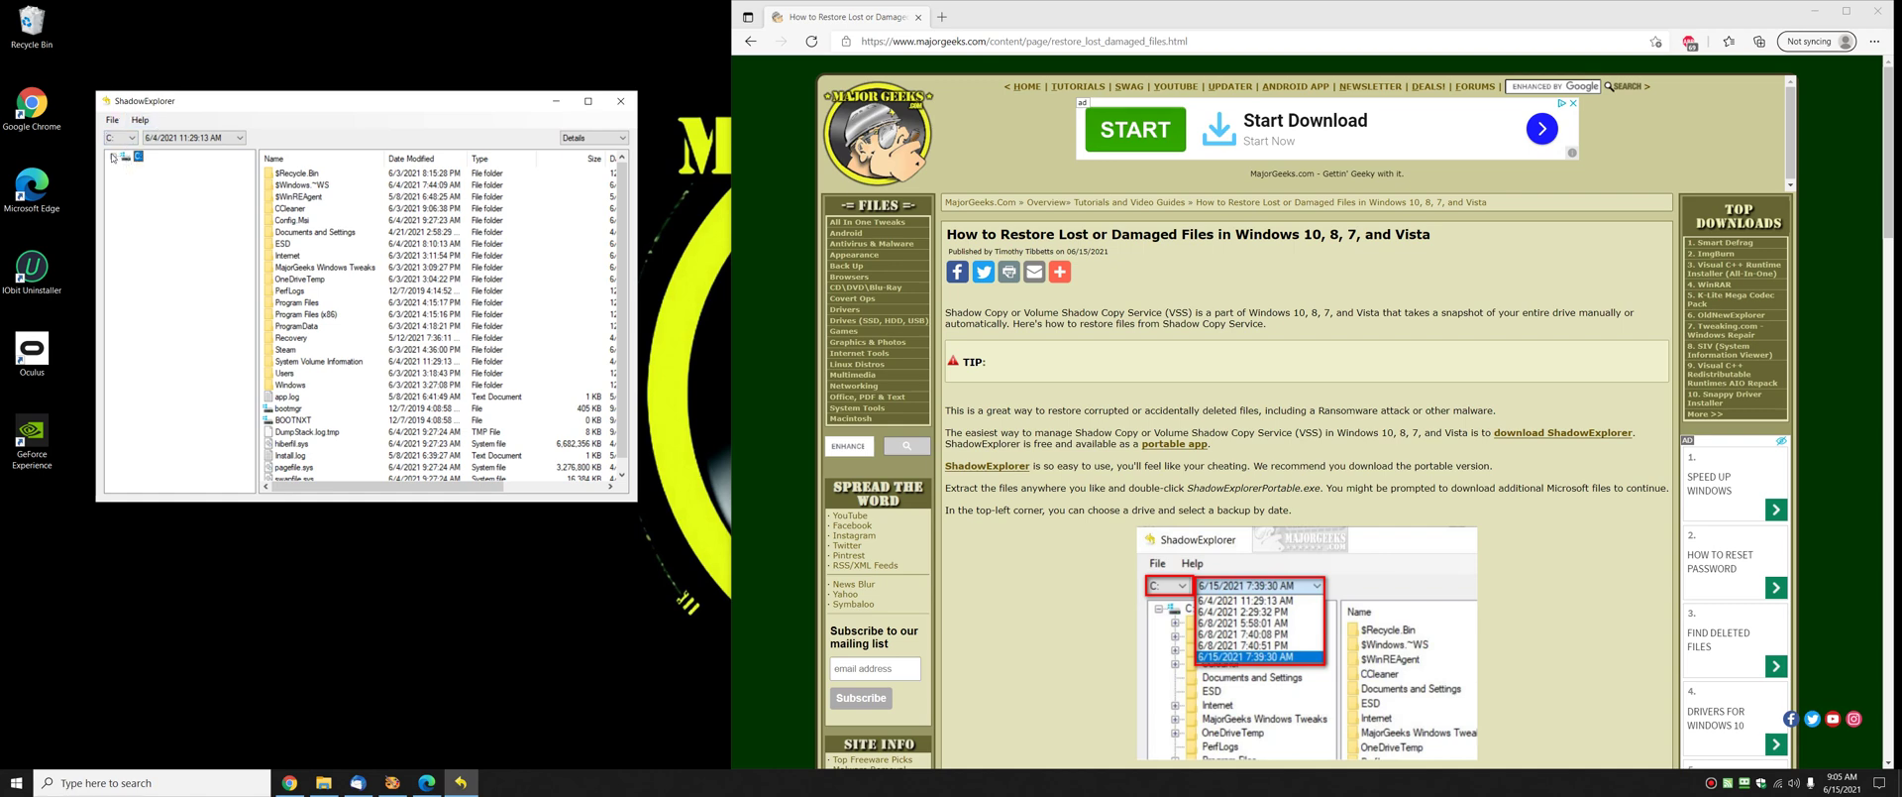
{"action": "left_click", "coordinate": [230, 139]}
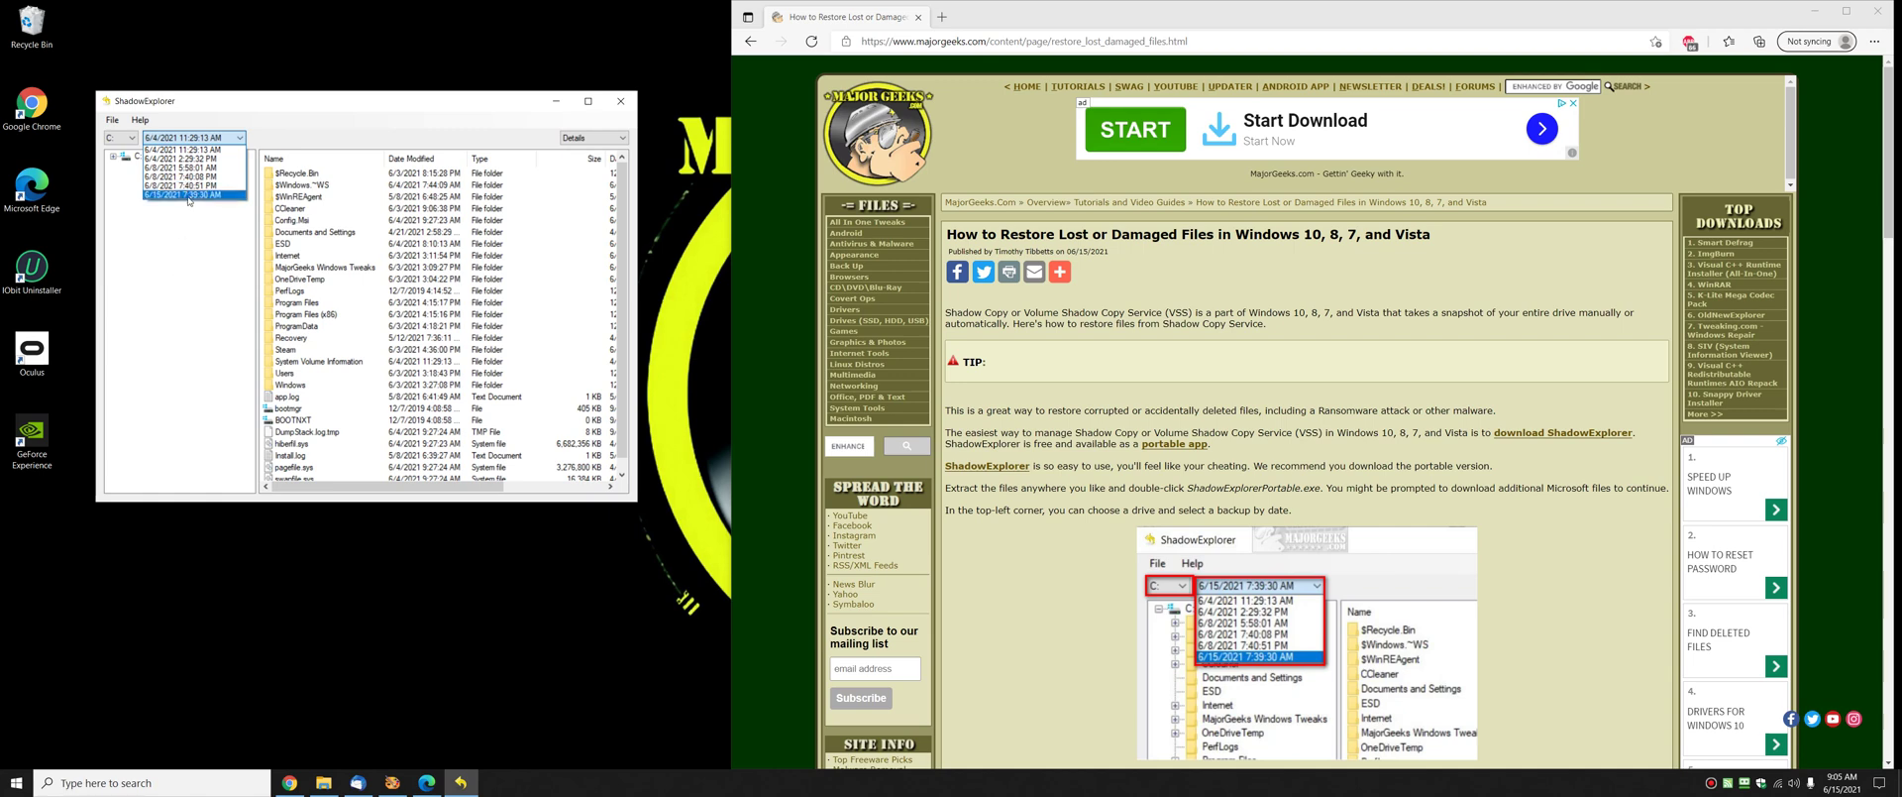
{"action": "left_click", "coordinate": [197, 176]}
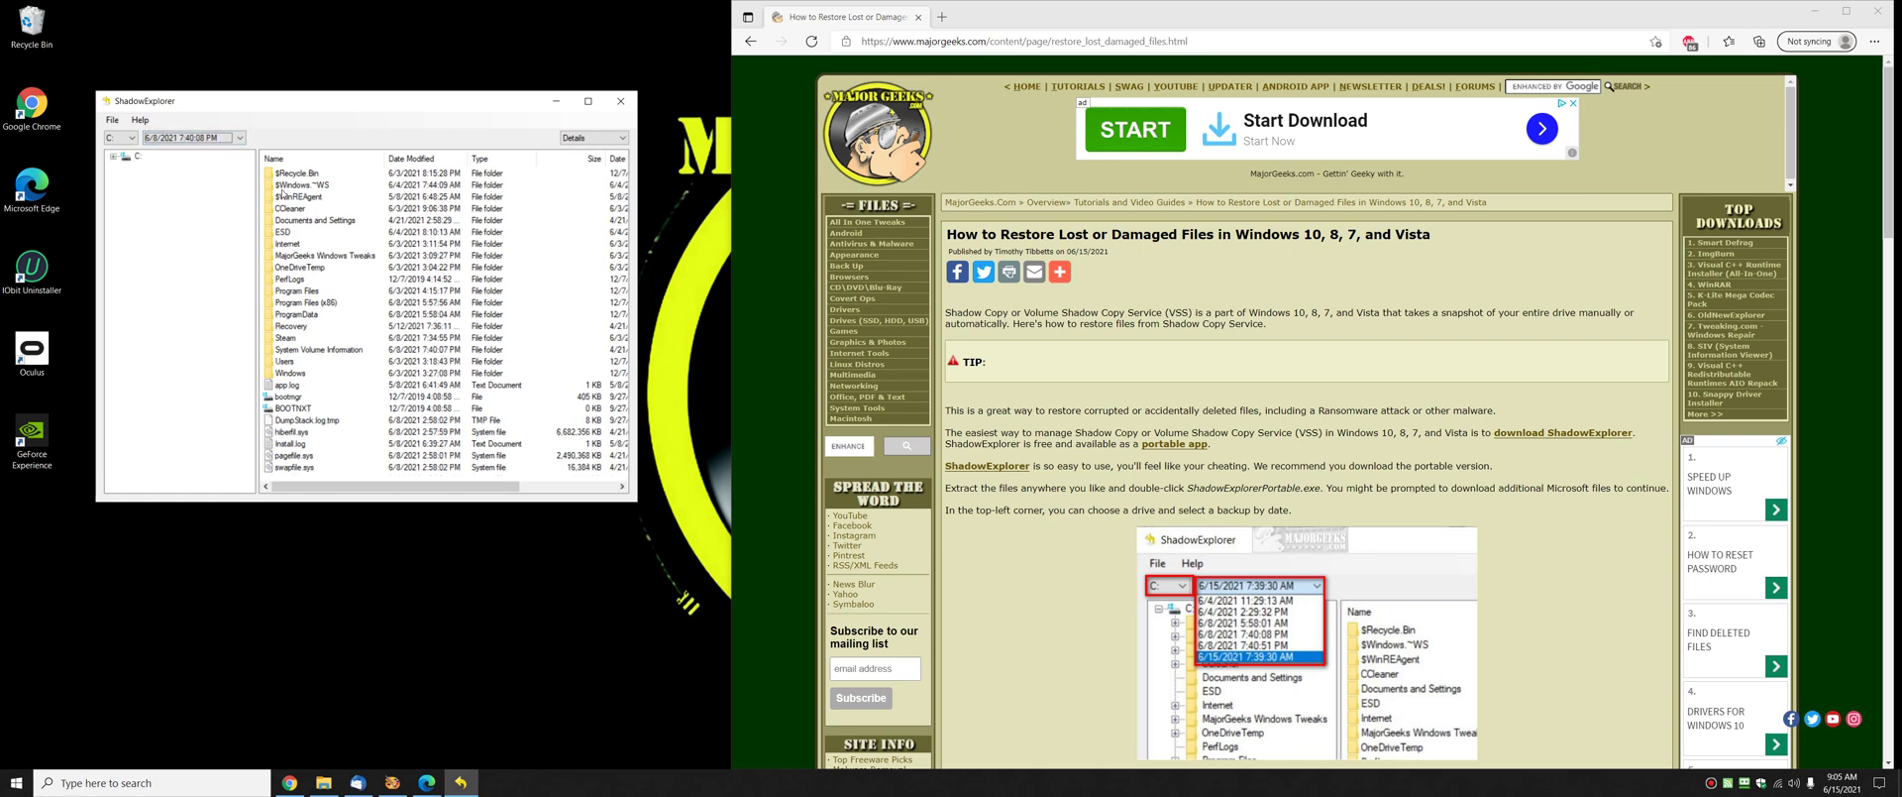
{"action": "left_click", "coordinate": [272, 362]}
{"action": "double_click", "coordinate": [271, 364]}
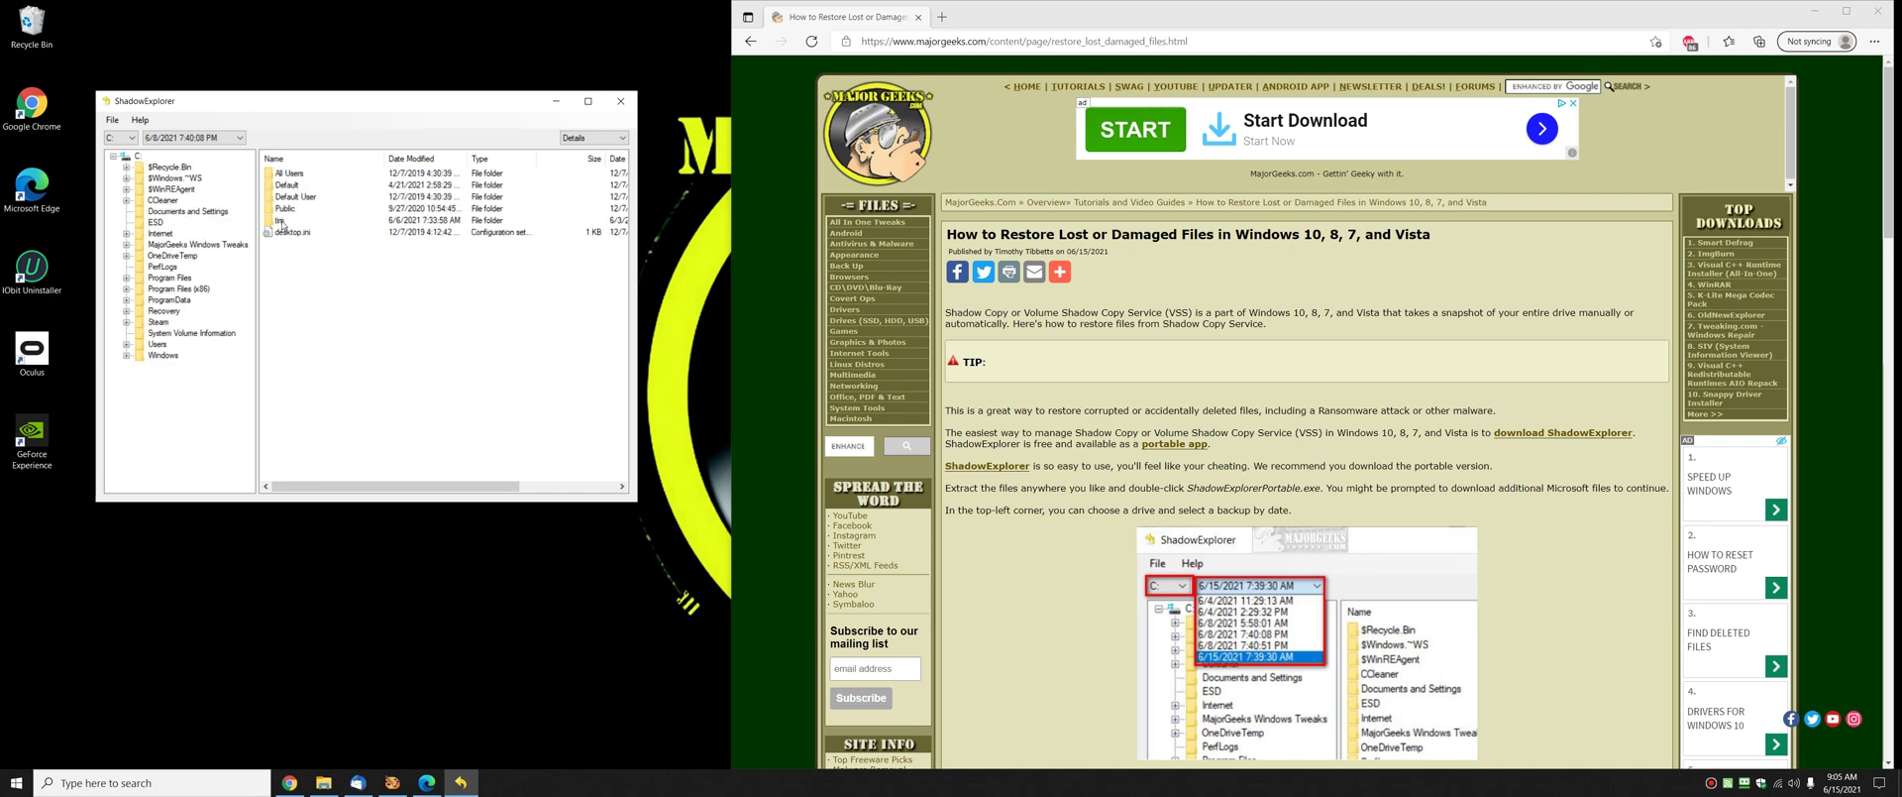
{"action": "double_click", "coordinate": [280, 220]}
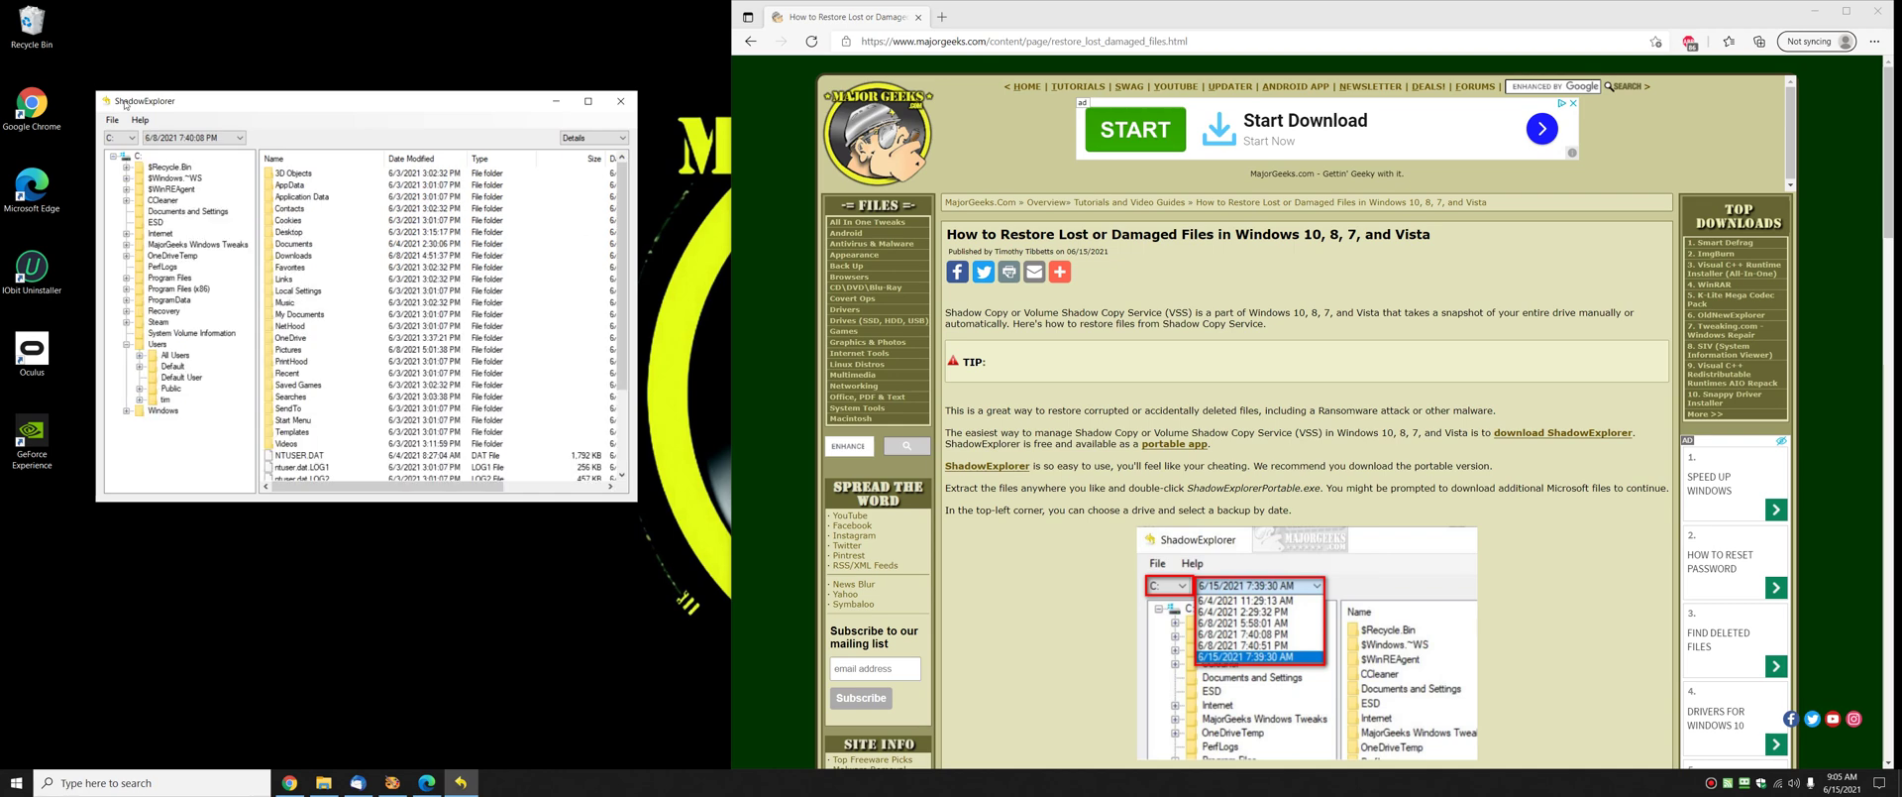
Switch to the 6/8/2021 7:40:51 PM snapshot, widen the ShadowExplorer window and show the contents of the CCleaner folder
{"action": "left_click", "coordinate": [239, 138]}
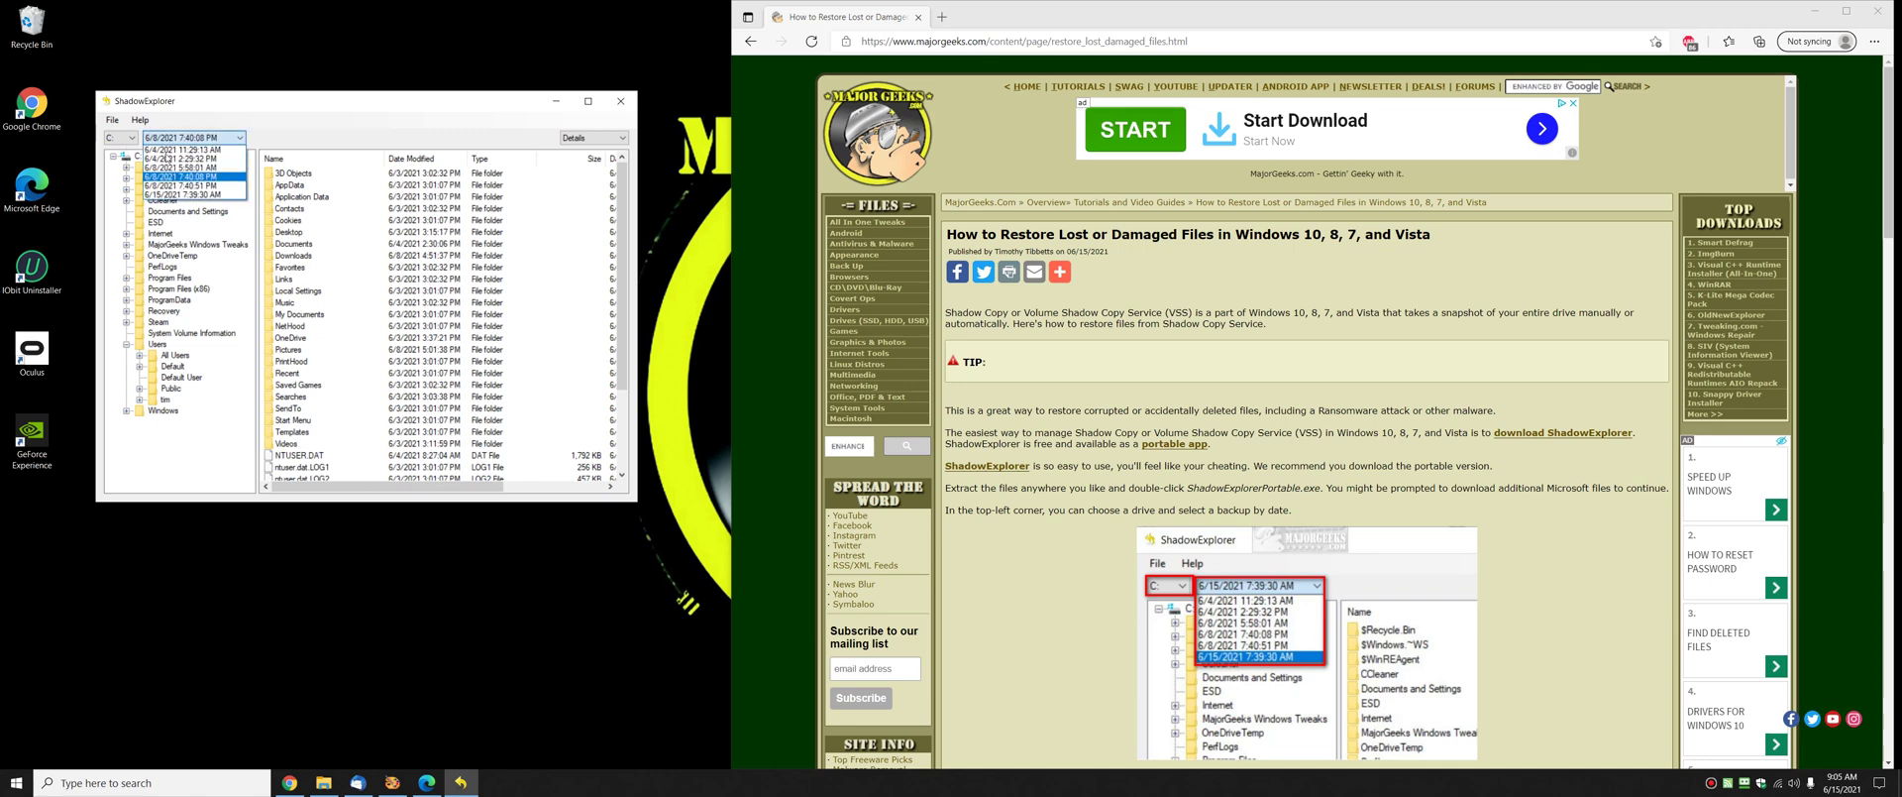
{"action": "left_click", "coordinate": [232, 193]}
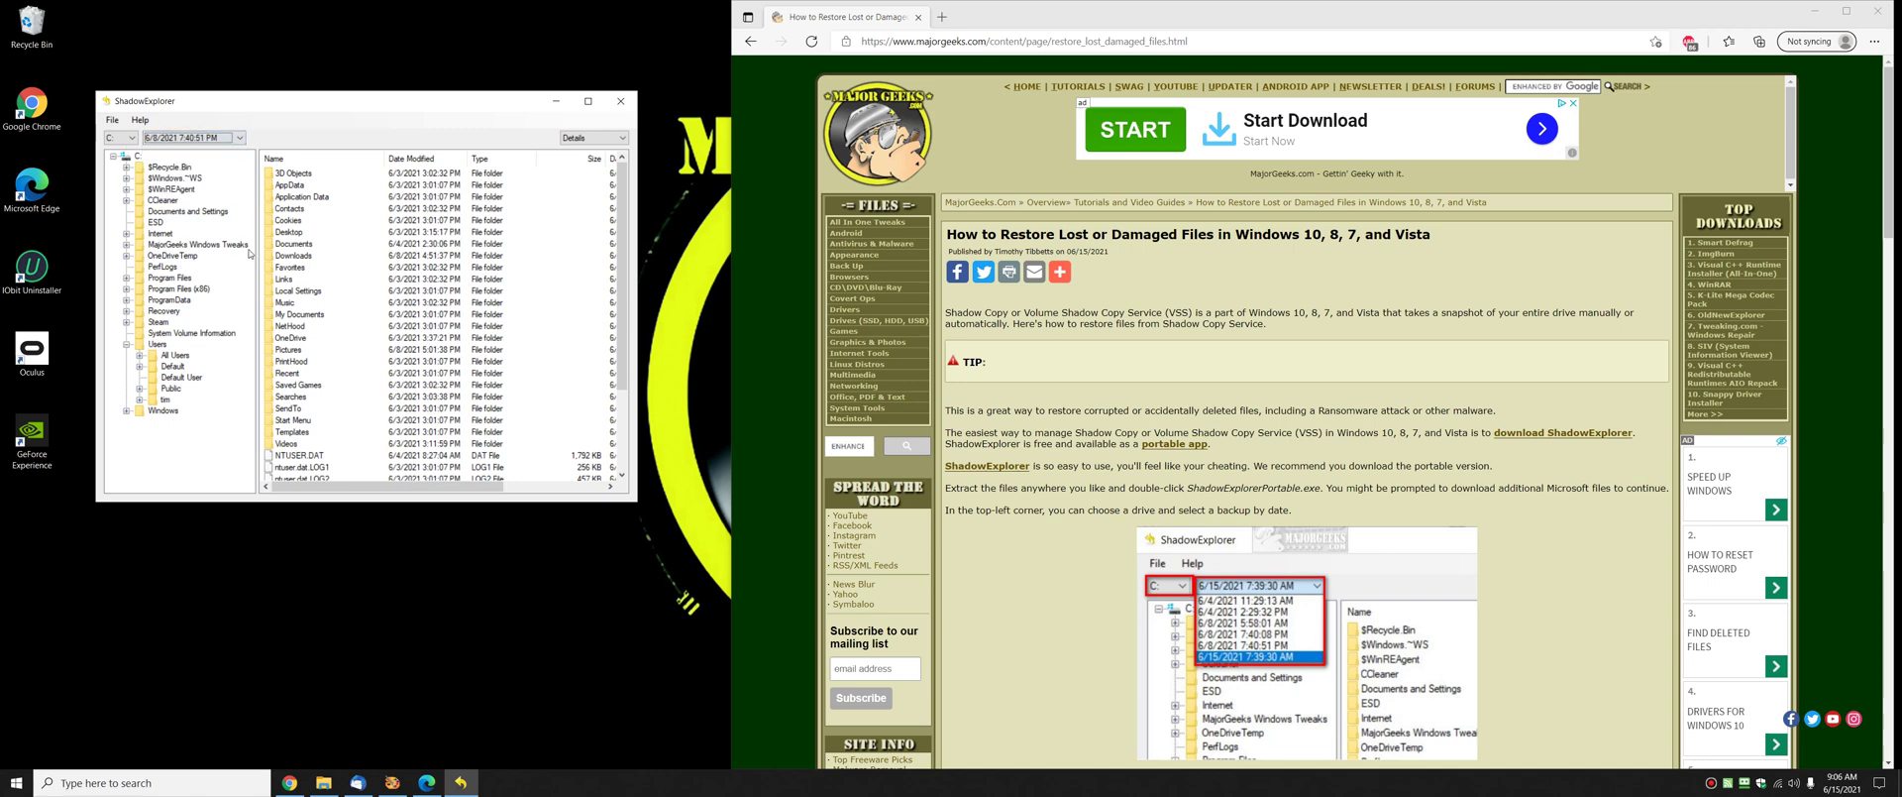
{"action": "scroll", "coordinate": [981, 433], "scroll_direction": "down", "scroll_amount": 3}
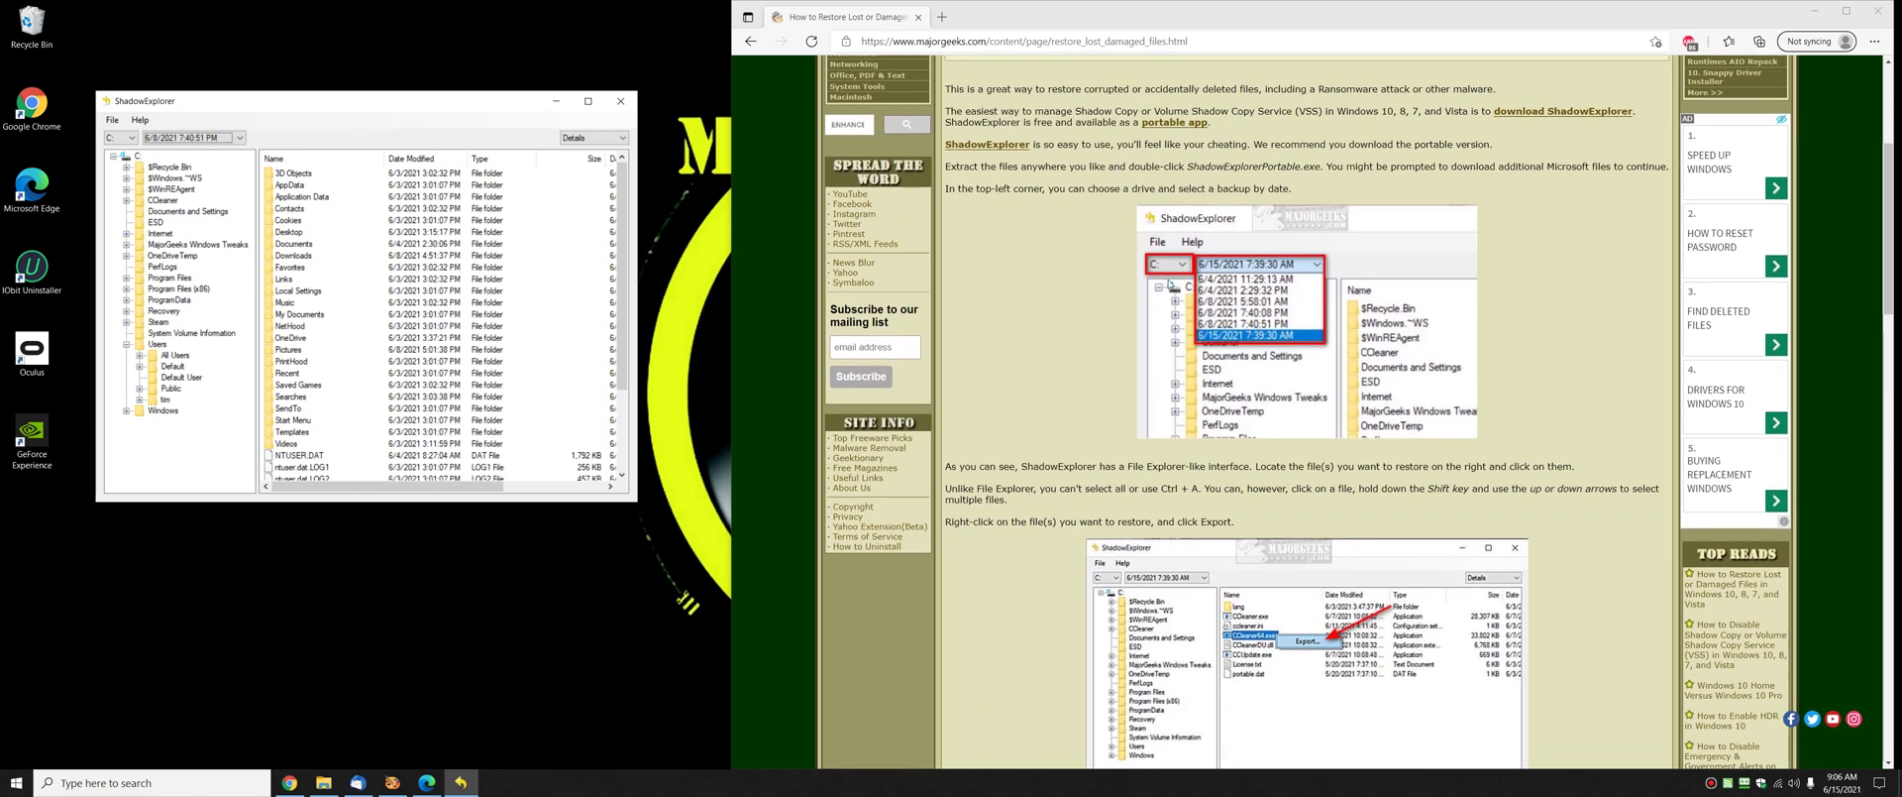
{"action": "scroll", "coordinate": [1222, 462], "scroll_direction": "down", "scroll_amount": 3}
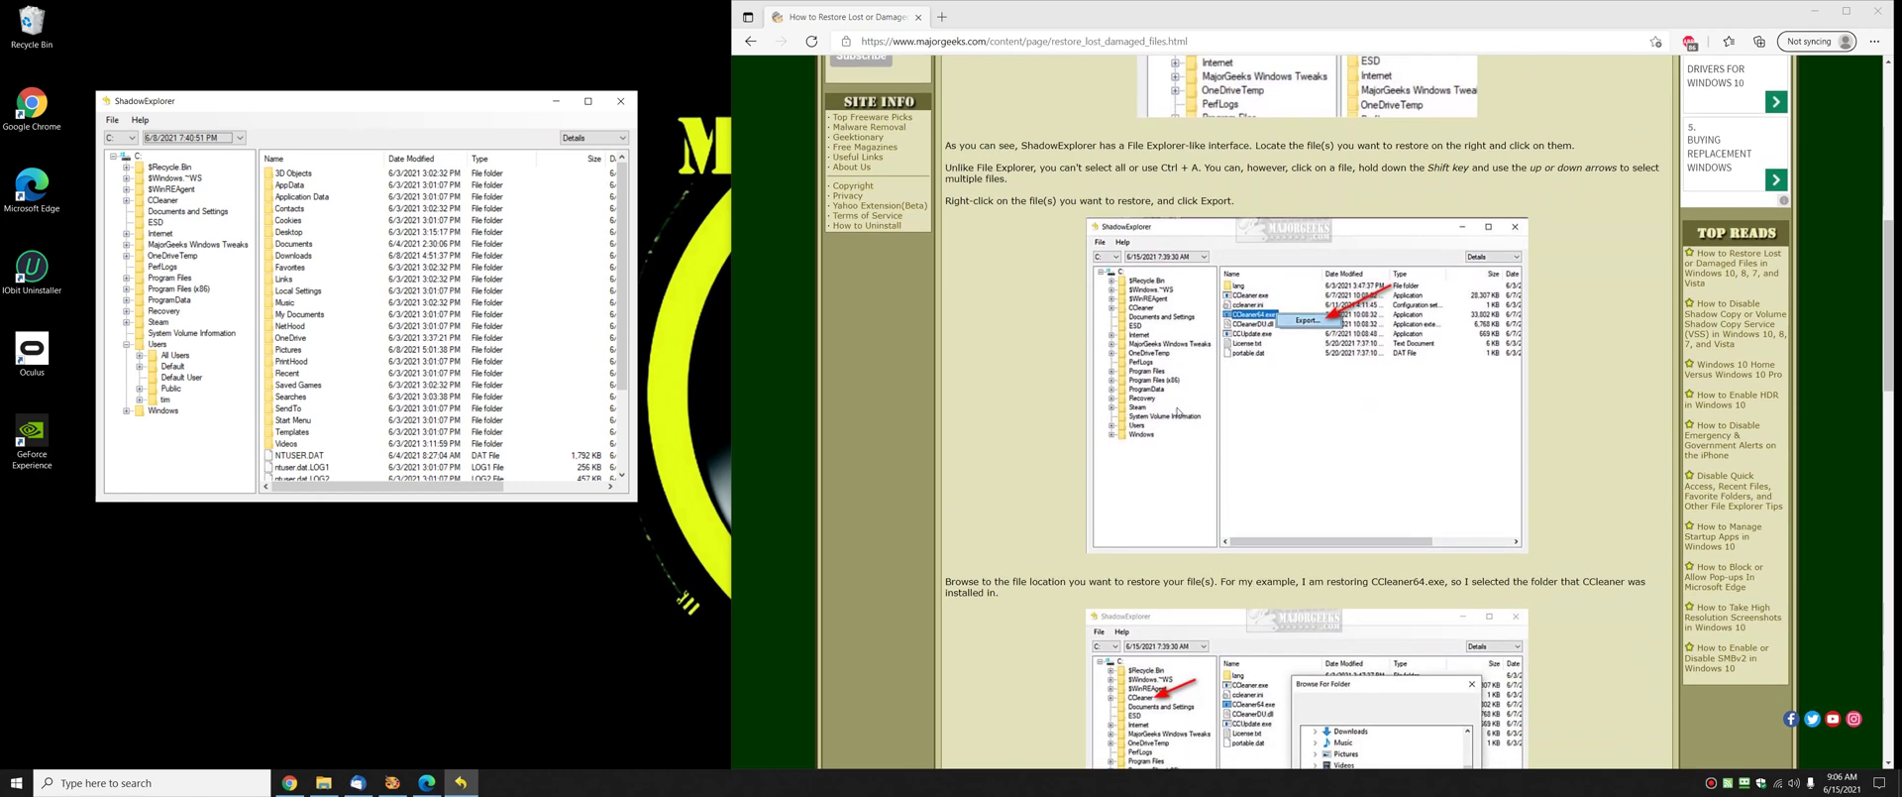
{"action": "left_click", "coordinate": [359, 337]}
{"action": "left_click_drag", "start_coordinate": [639, 170], "coordinate": [718, 170]}
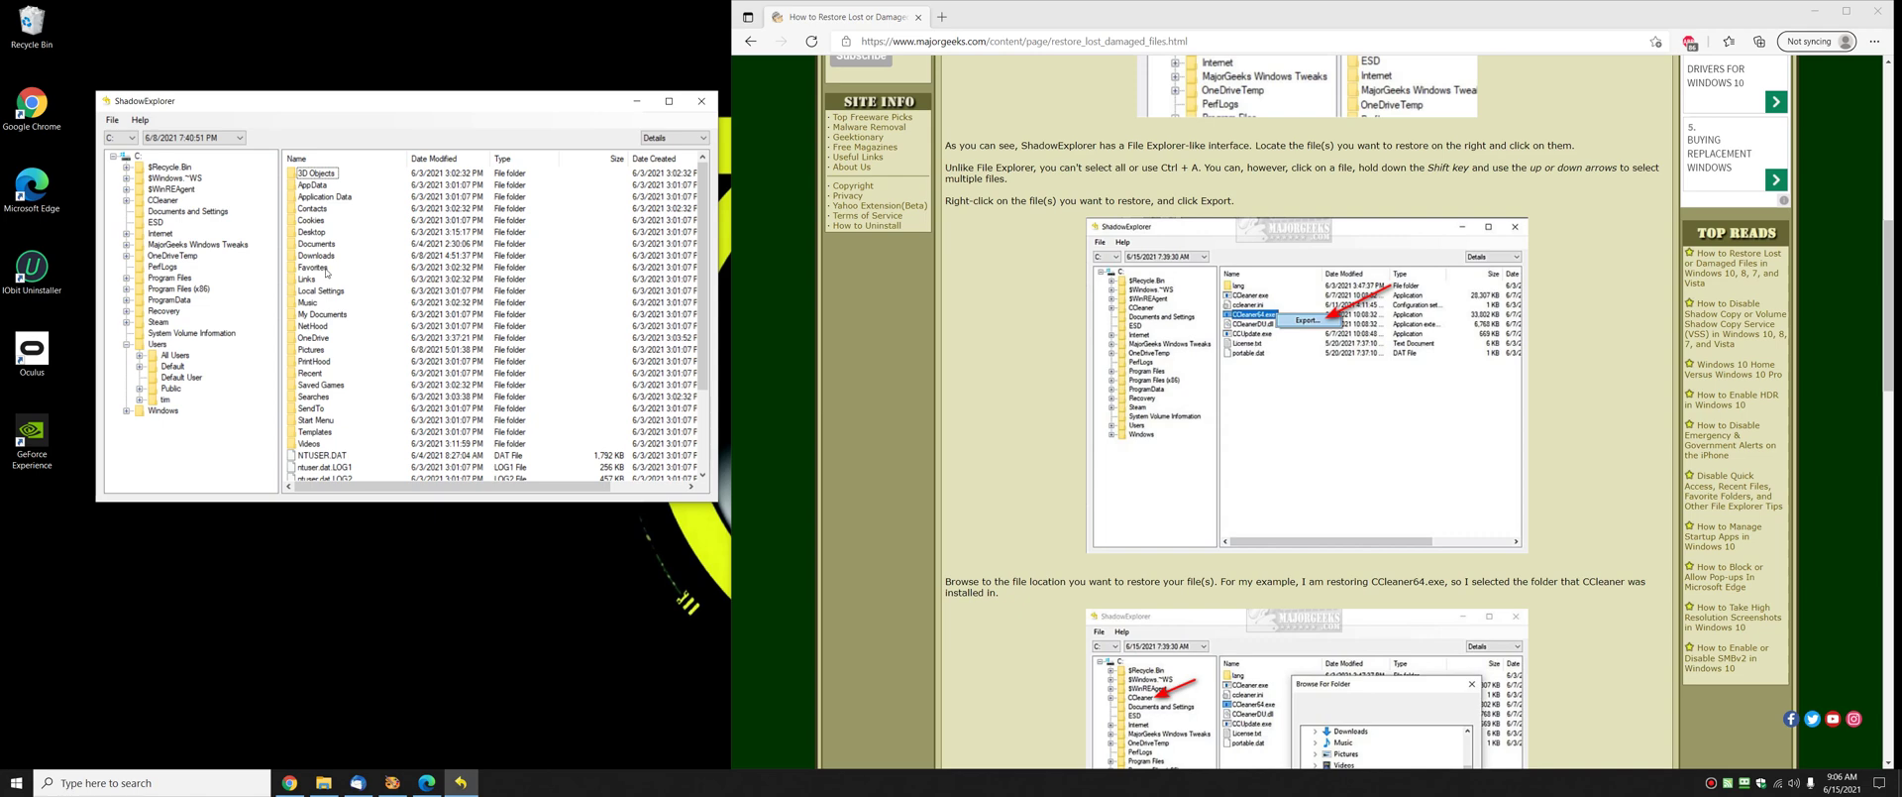
{"action": "left_click", "coordinate": [162, 200]}
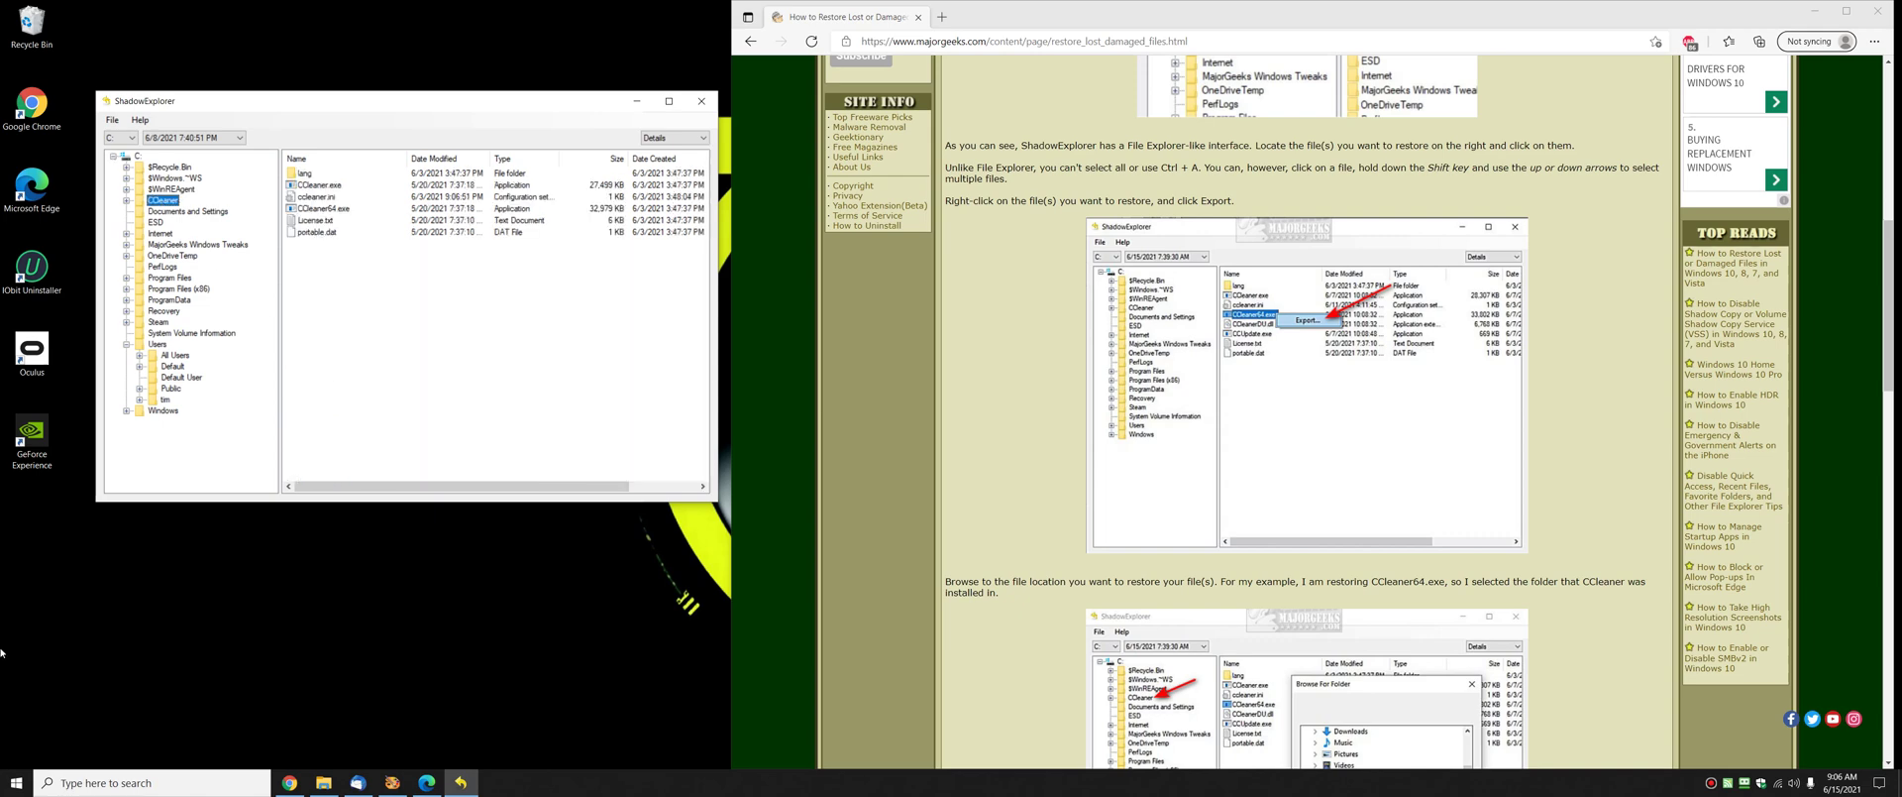
{"action": "left_click", "coordinate": [348, 211]}
{"action": "right_click", "coordinate": [347, 211]}
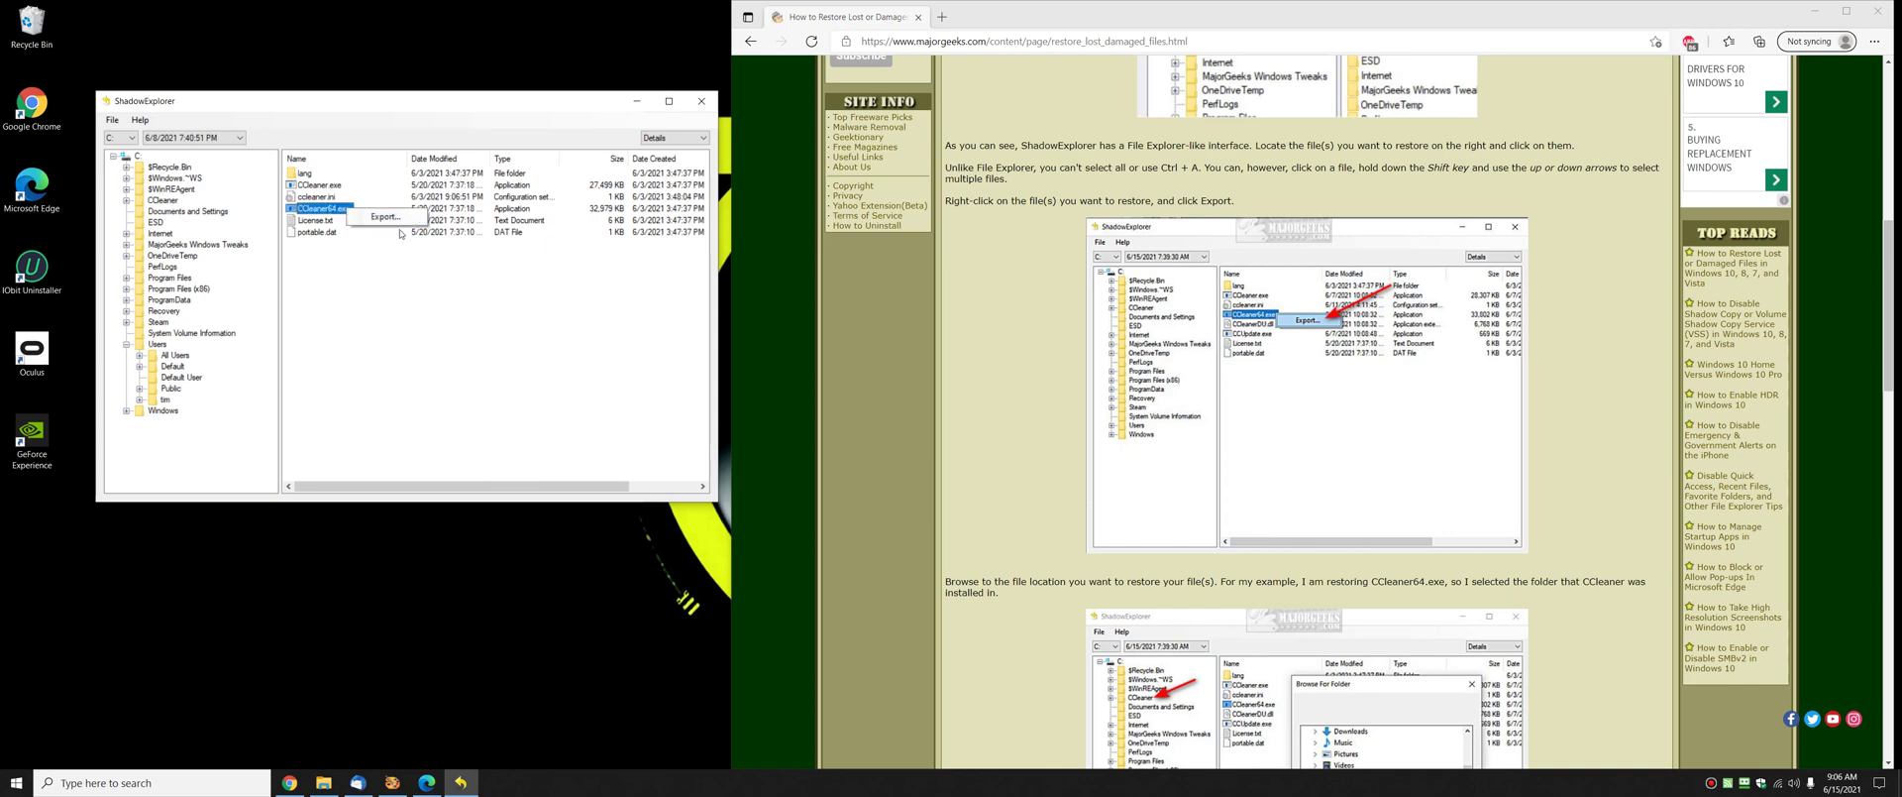
{"action": "left_click", "coordinate": [402, 220]}
Try selecting a range of files from CCleaner.exe down to portable.dat, then clear the selection
{"action": "left_click", "coordinate": [342, 186]}
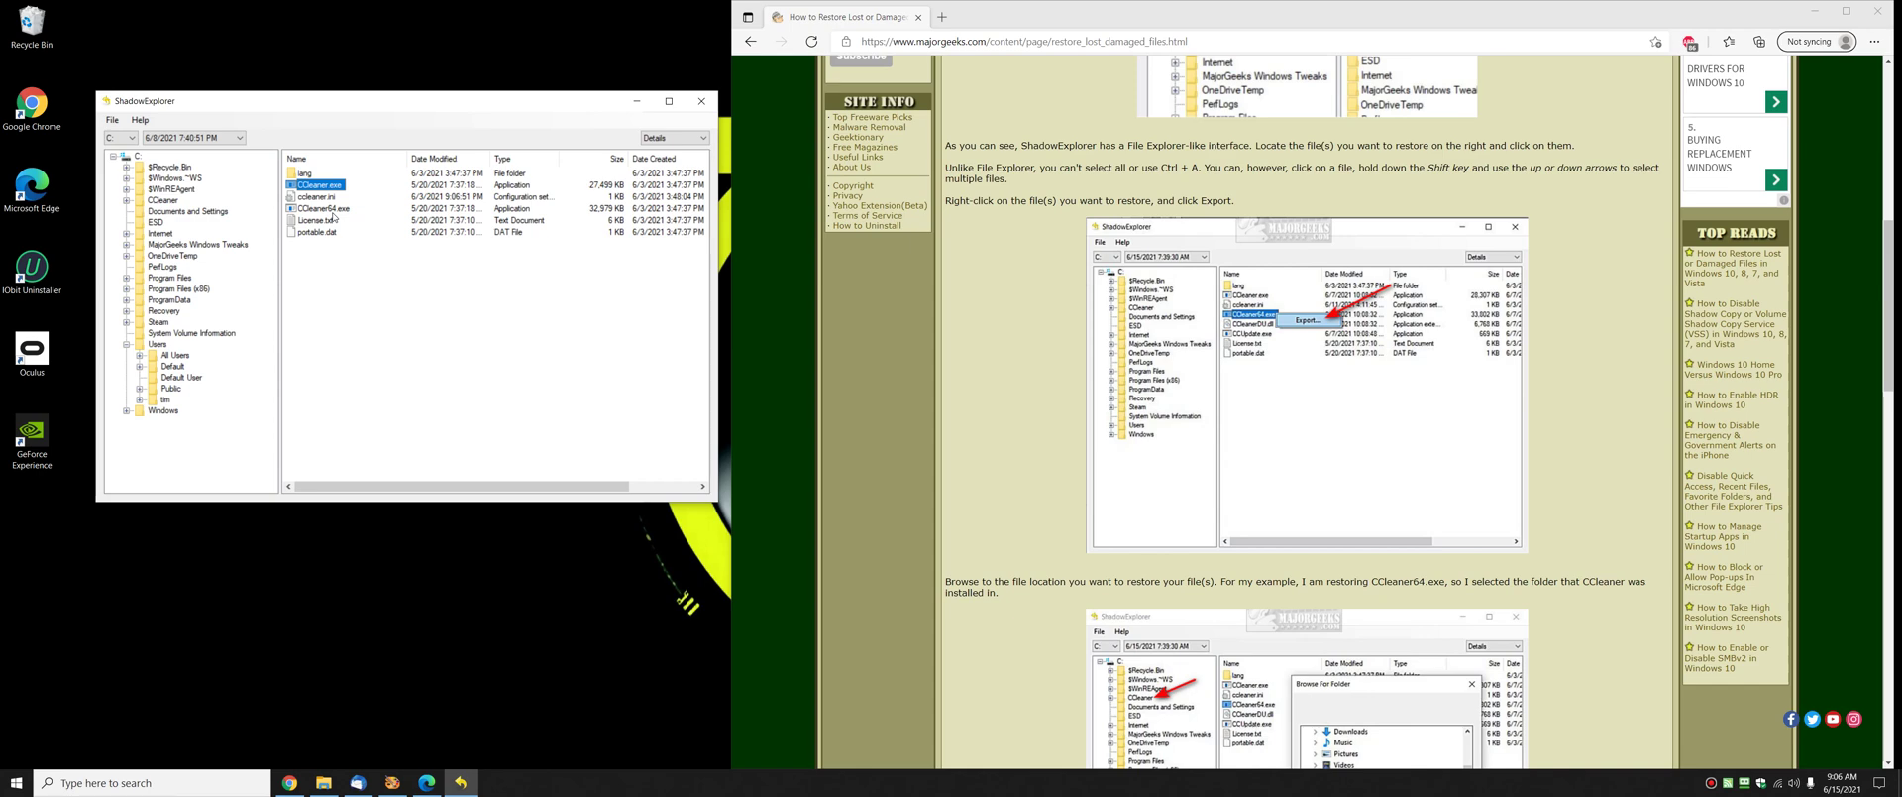
{"action": "key", "text": "shift+Down"}
{"action": "key", "text": "shift+Down"}
{"action": "key", "text": "shift+Down"}
{"action": "key", "text": "shift+Down"}
{"action": "key", "text": "shift+Up"}
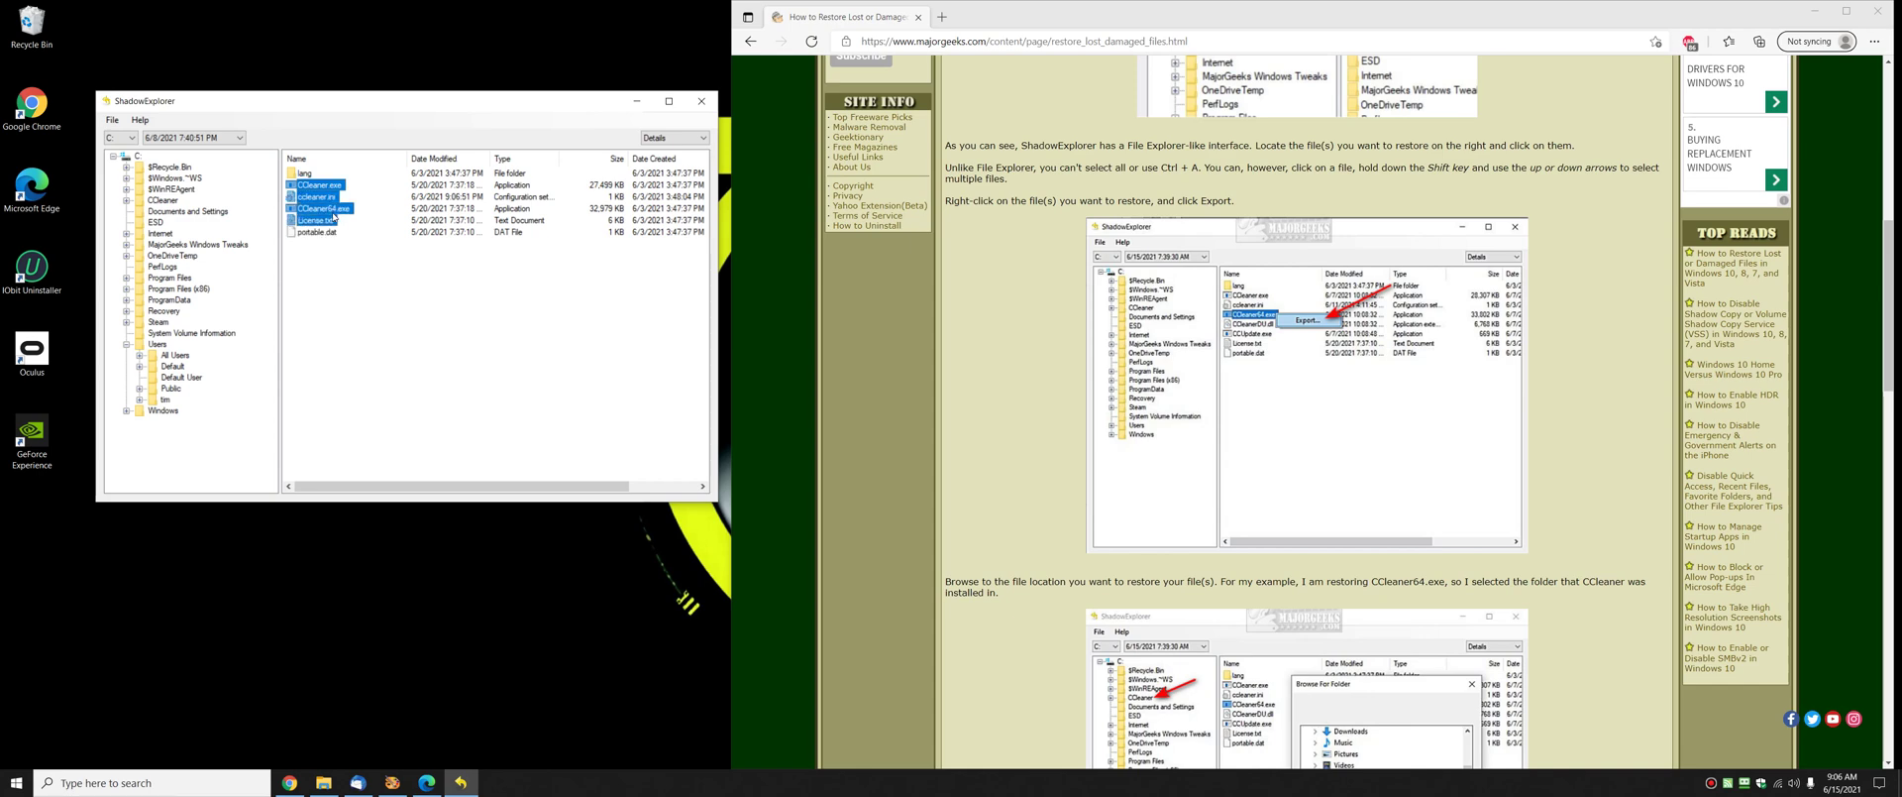
{"action": "key", "text": "shift+Up"}
{"action": "key", "text": "shift+Up"}
{"action": "key", "text": "shift+Up"}
{"action": "key", "text": "shift+Up"}
{"action": "key", "text": "shift+Down"}
{"action": "key", "text": "shift+Down"}
{"action": "key", "text": "shift+Down"}
{"action": "key", "text": "shift+Down"}
{"action": "key", "text": "shift+Down"}
{"action": "left_click", "coordinate": [413, 261]}
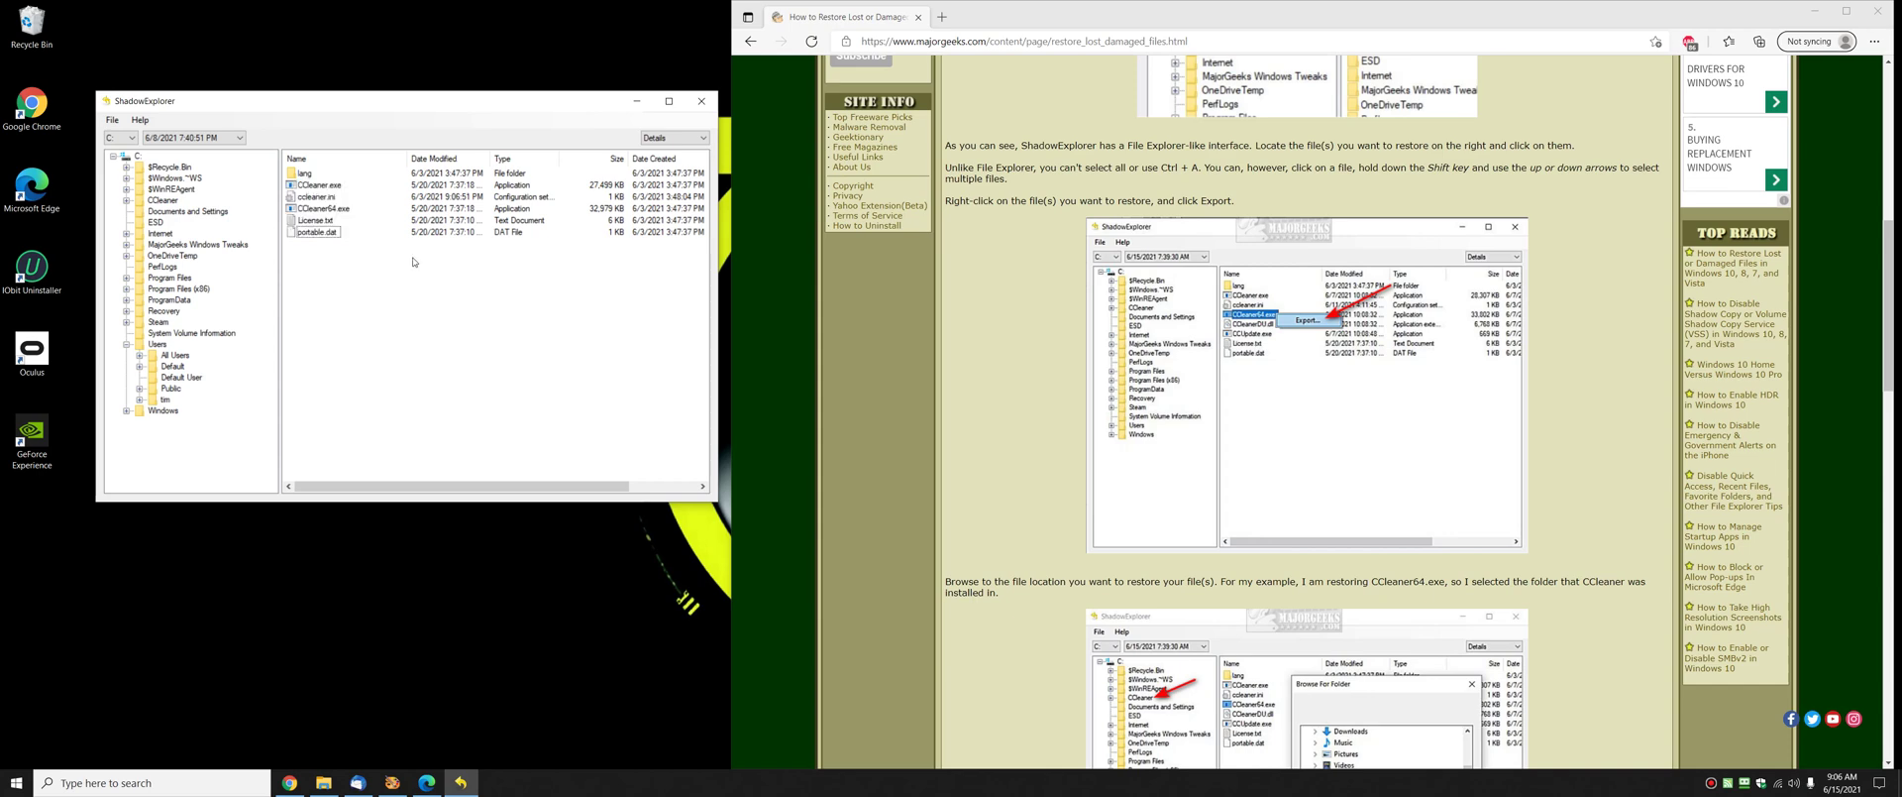
Export CCleaner64.exe from the snapshot to the CCleaner folder on Local Disk (C:), overwriting the existing file
{"action": "left_click", "coordinate": [323, 209]}
{"action": "right_click", "coordinate": [331, 211]}
{"action": "left_click", "coordinate": [364, 216]}
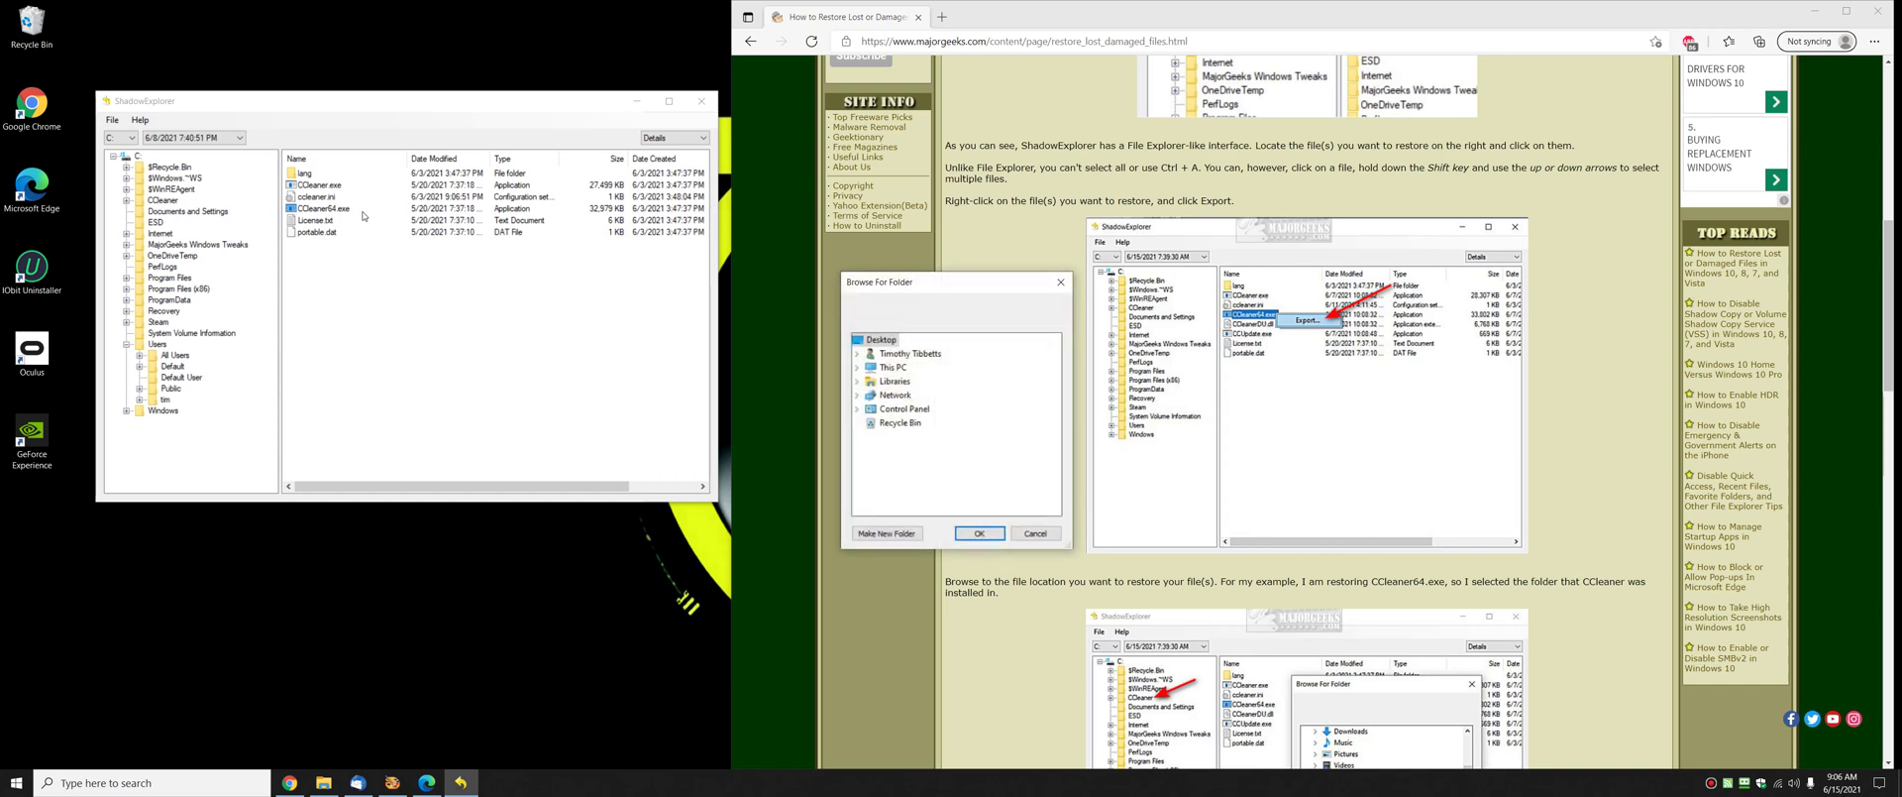
{"action": "left_click", "coordinate": [857, 367]}
{"action": "left_click", "coordinate": [870, 479]}
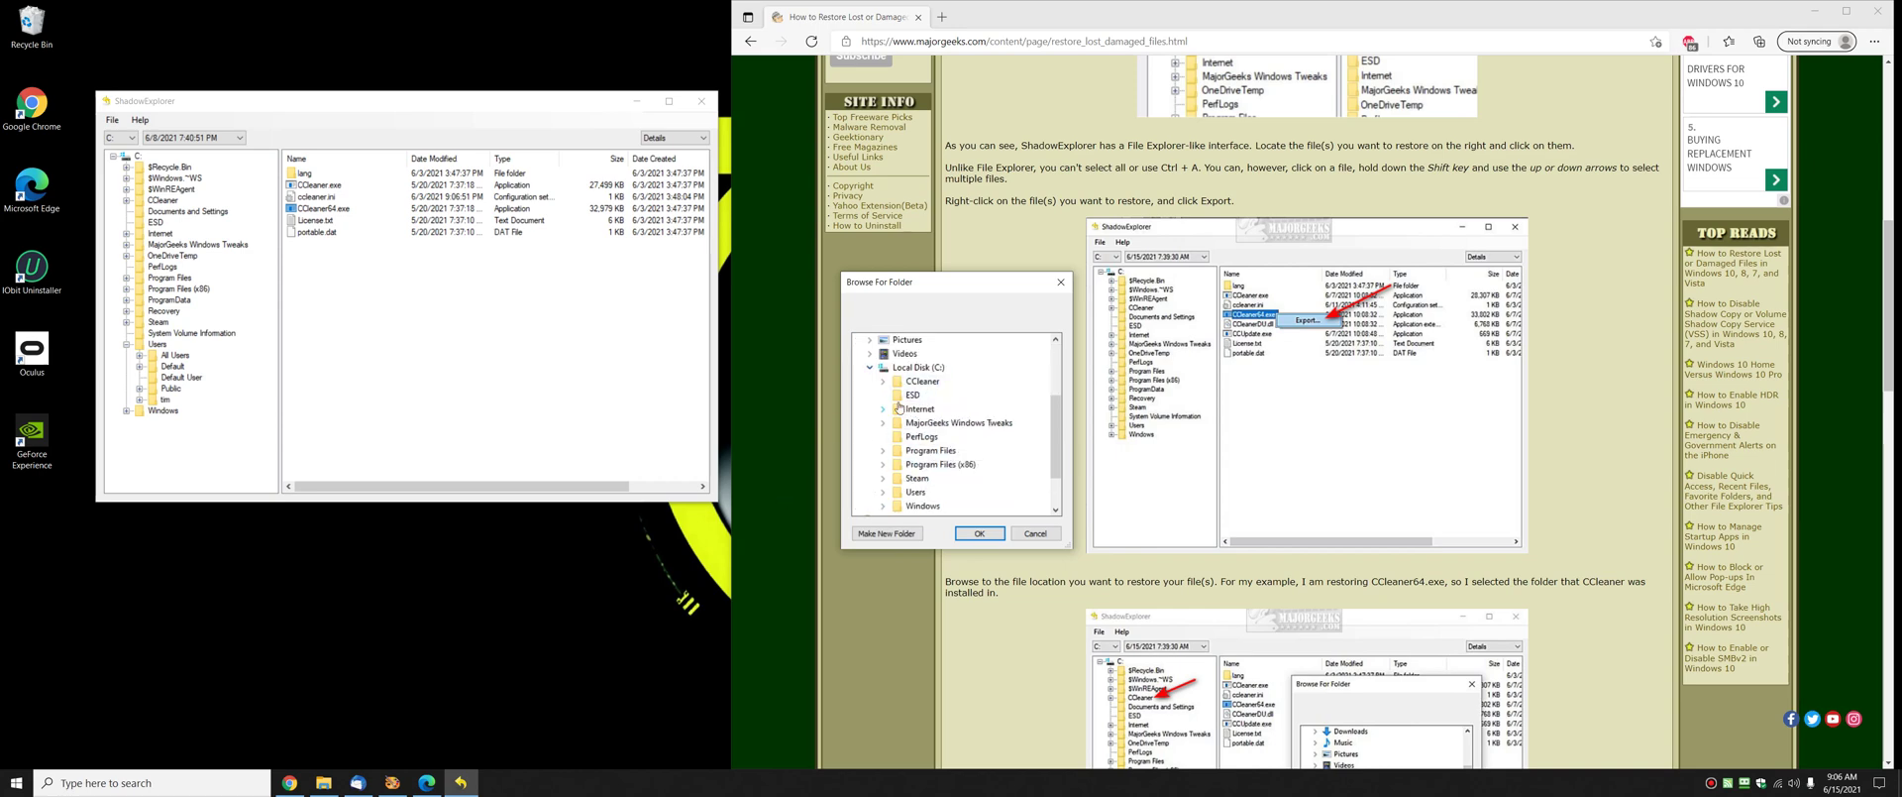
{"action": "left_click", "coordinate": [923, 381]}
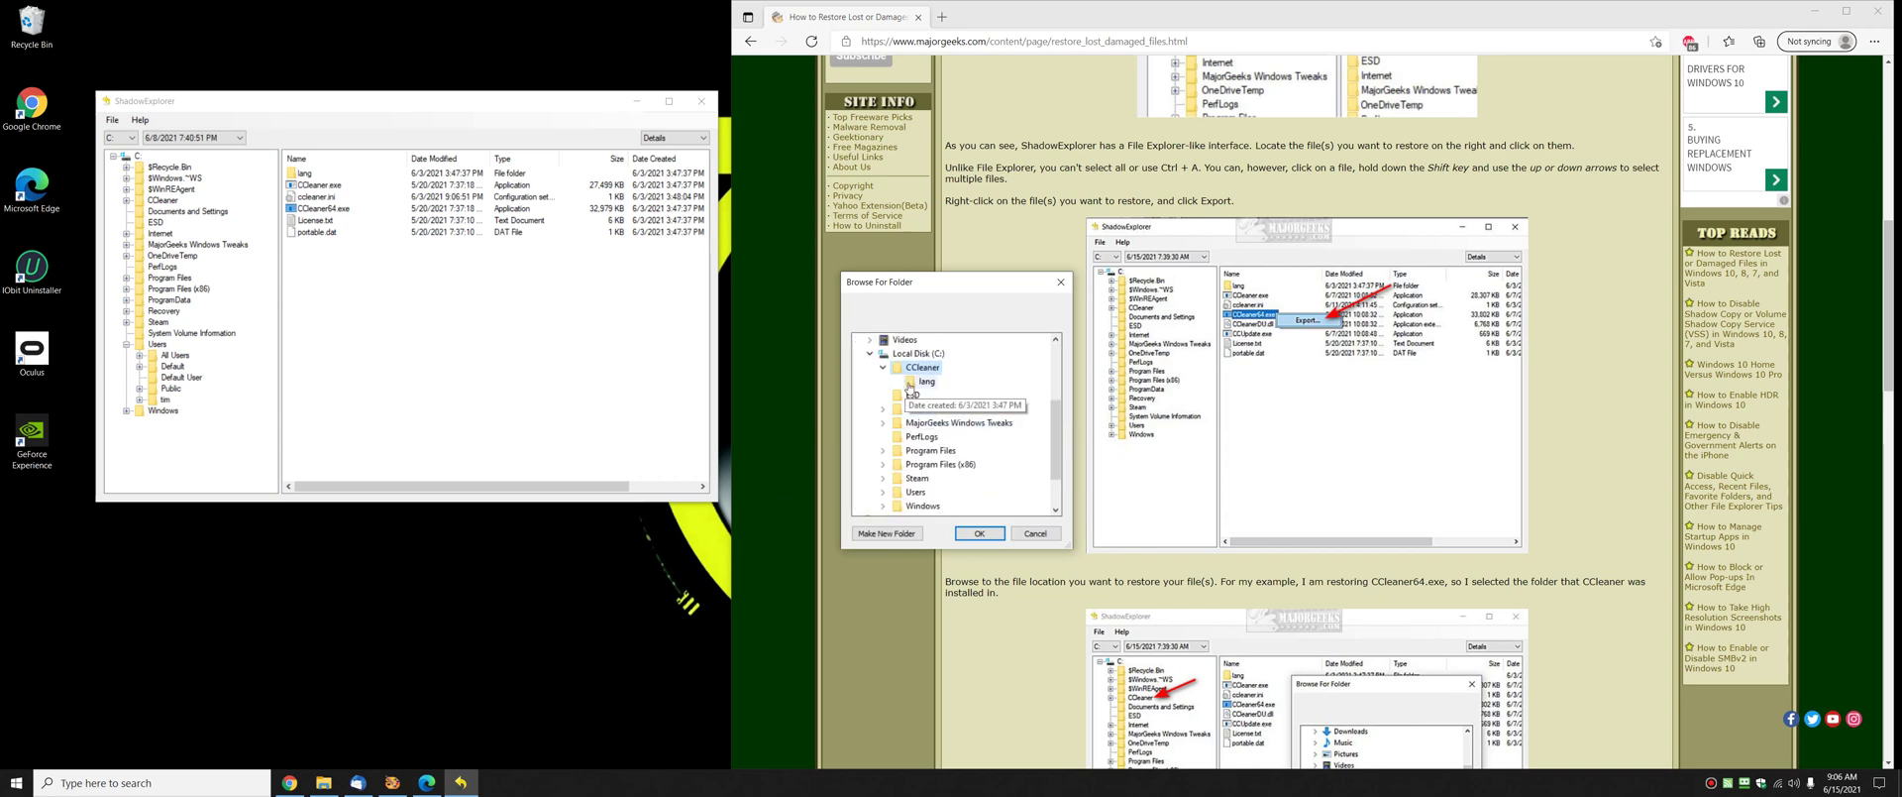
{"action": "left_click", "coordinate": [984, 533]}
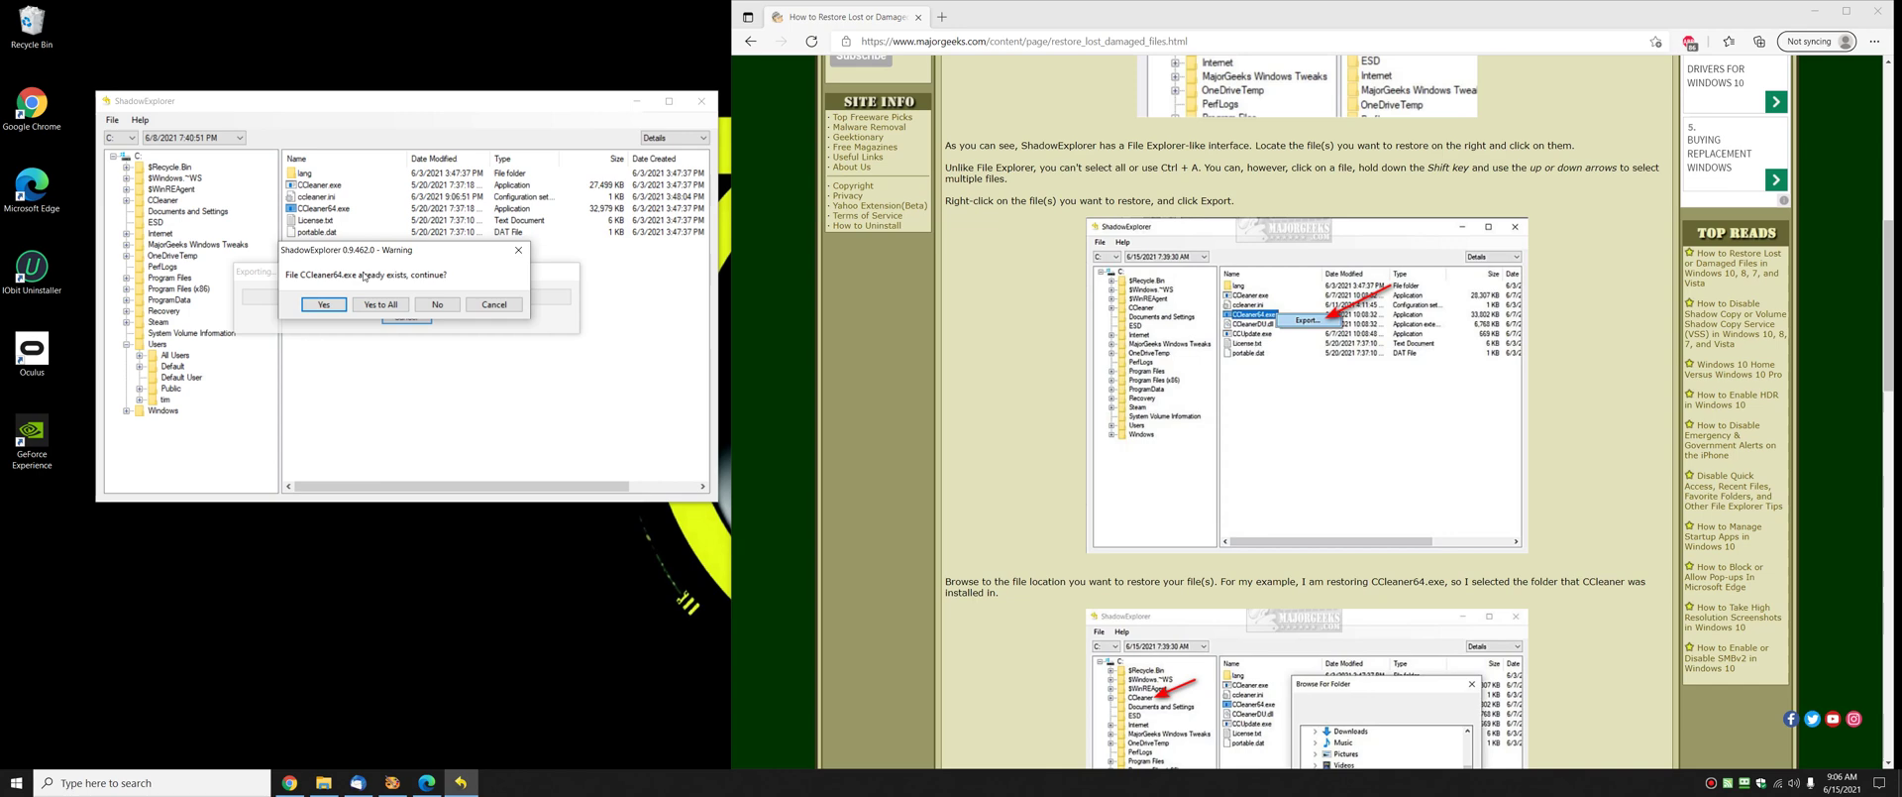
{"action": "left_click", "coordinate": [317, 313]}
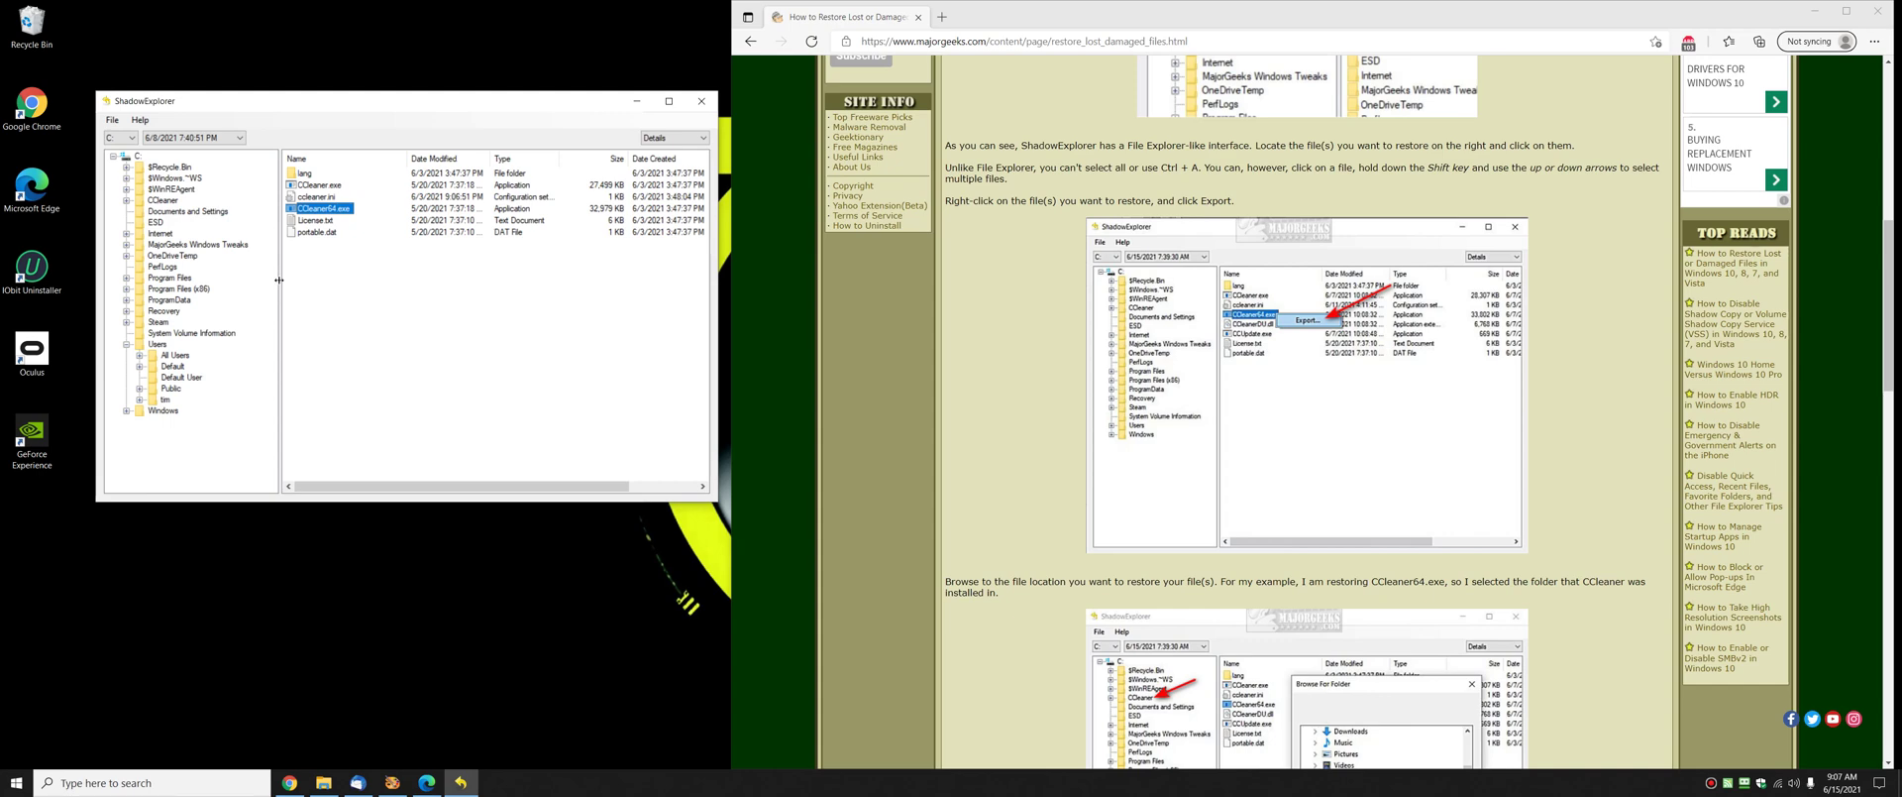
Close ShadowExplorer and review the rest of the restore-files article down to its similar guides
{"action": "left_click_drag", "start_coordinate": [491, 102], "coordinate": [505, 112]}
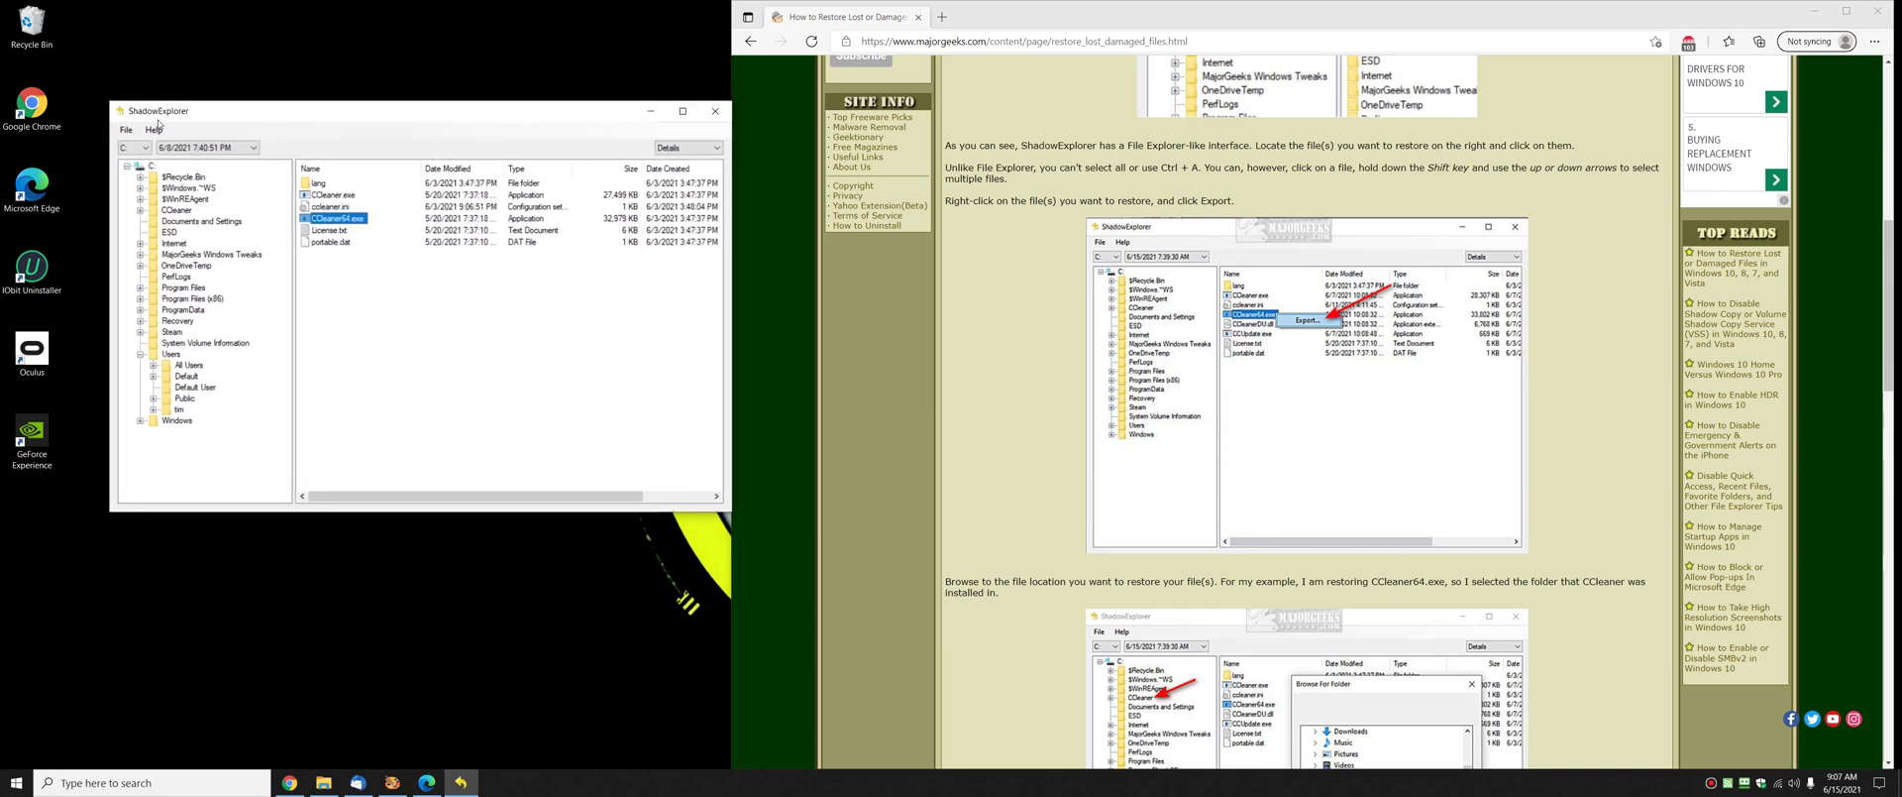
{"action": "left_click", "coordinate": [715, 110]}
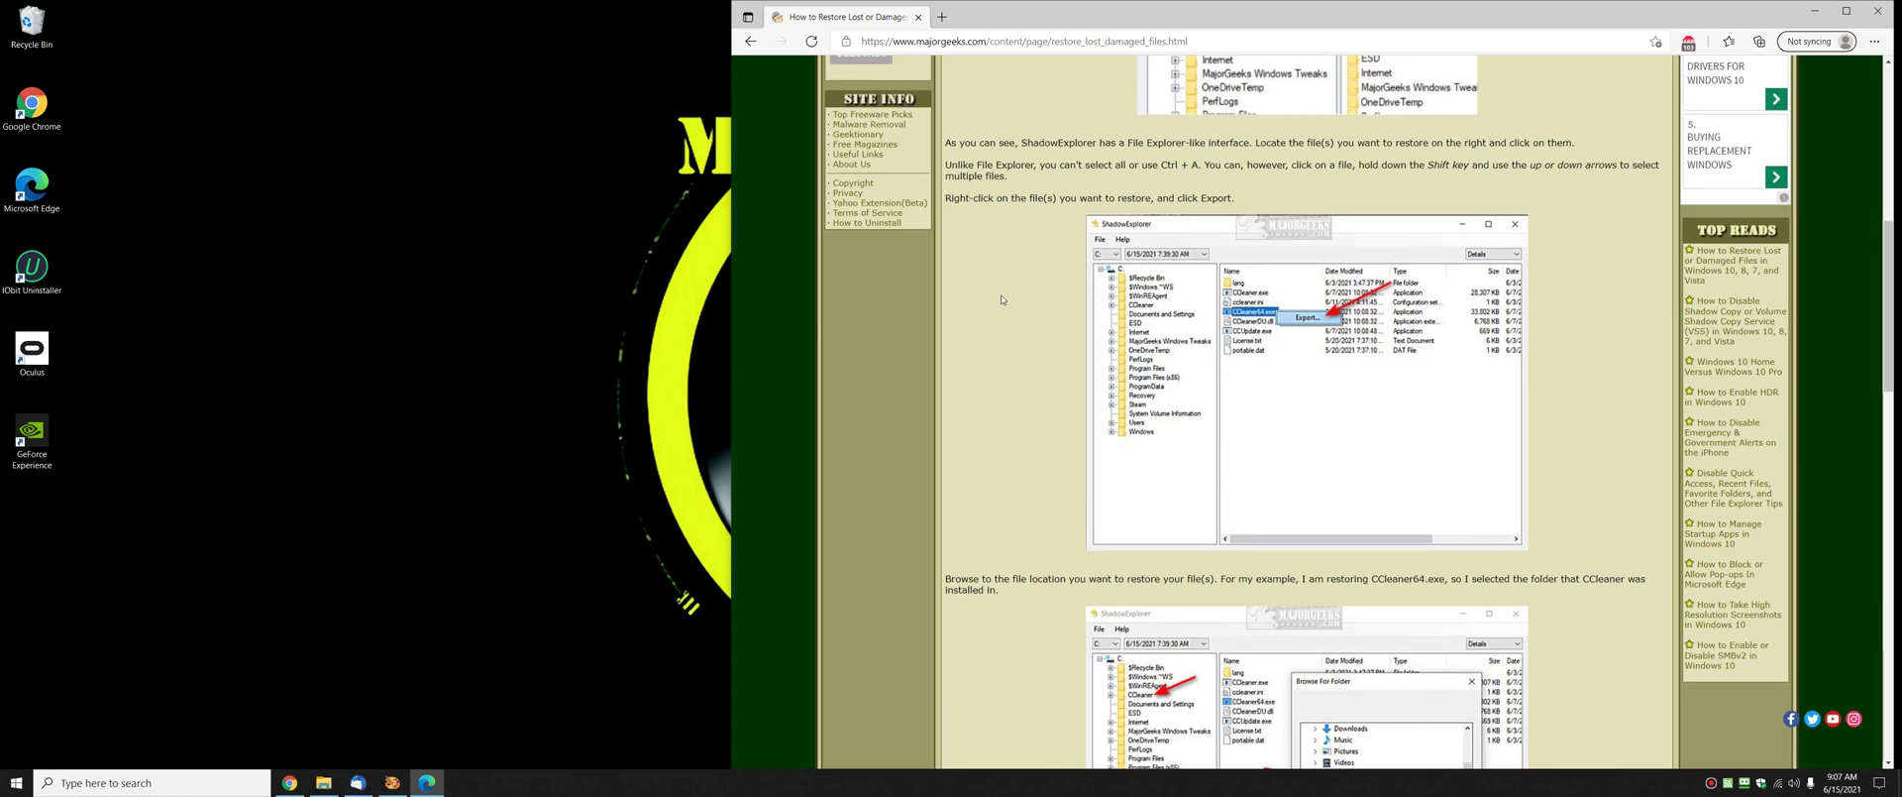
{"action": "scroll", "coordinate": [990, 297], "scroll_direction": "down", "scroll_amount": 5}
{"action": "scroll", "coordinate": [971, 297], "scroll_direction": "up", "scroll_amount": 3}
{"action": "scroll", "coordinate": [960, 295], "scroll_direction": "down", "scroll_amount": 10}
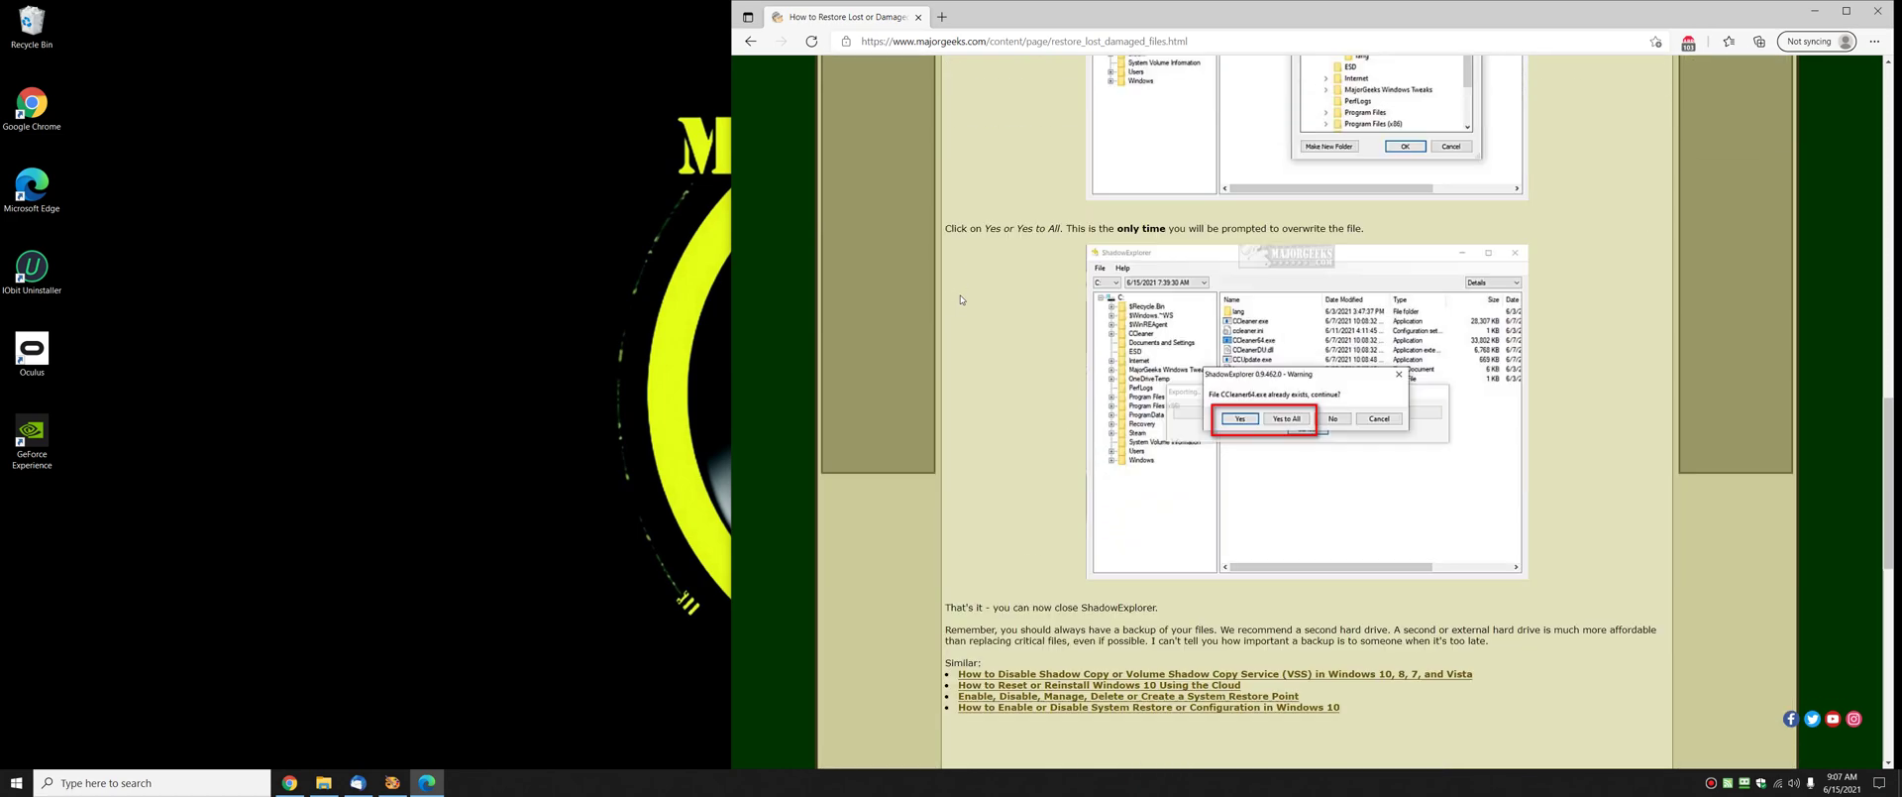
Open the linked guide on disabling the Volume Shadow Copy Service and launch services.msc
{"action": "left_click", "coordinate": [1031, 239]}
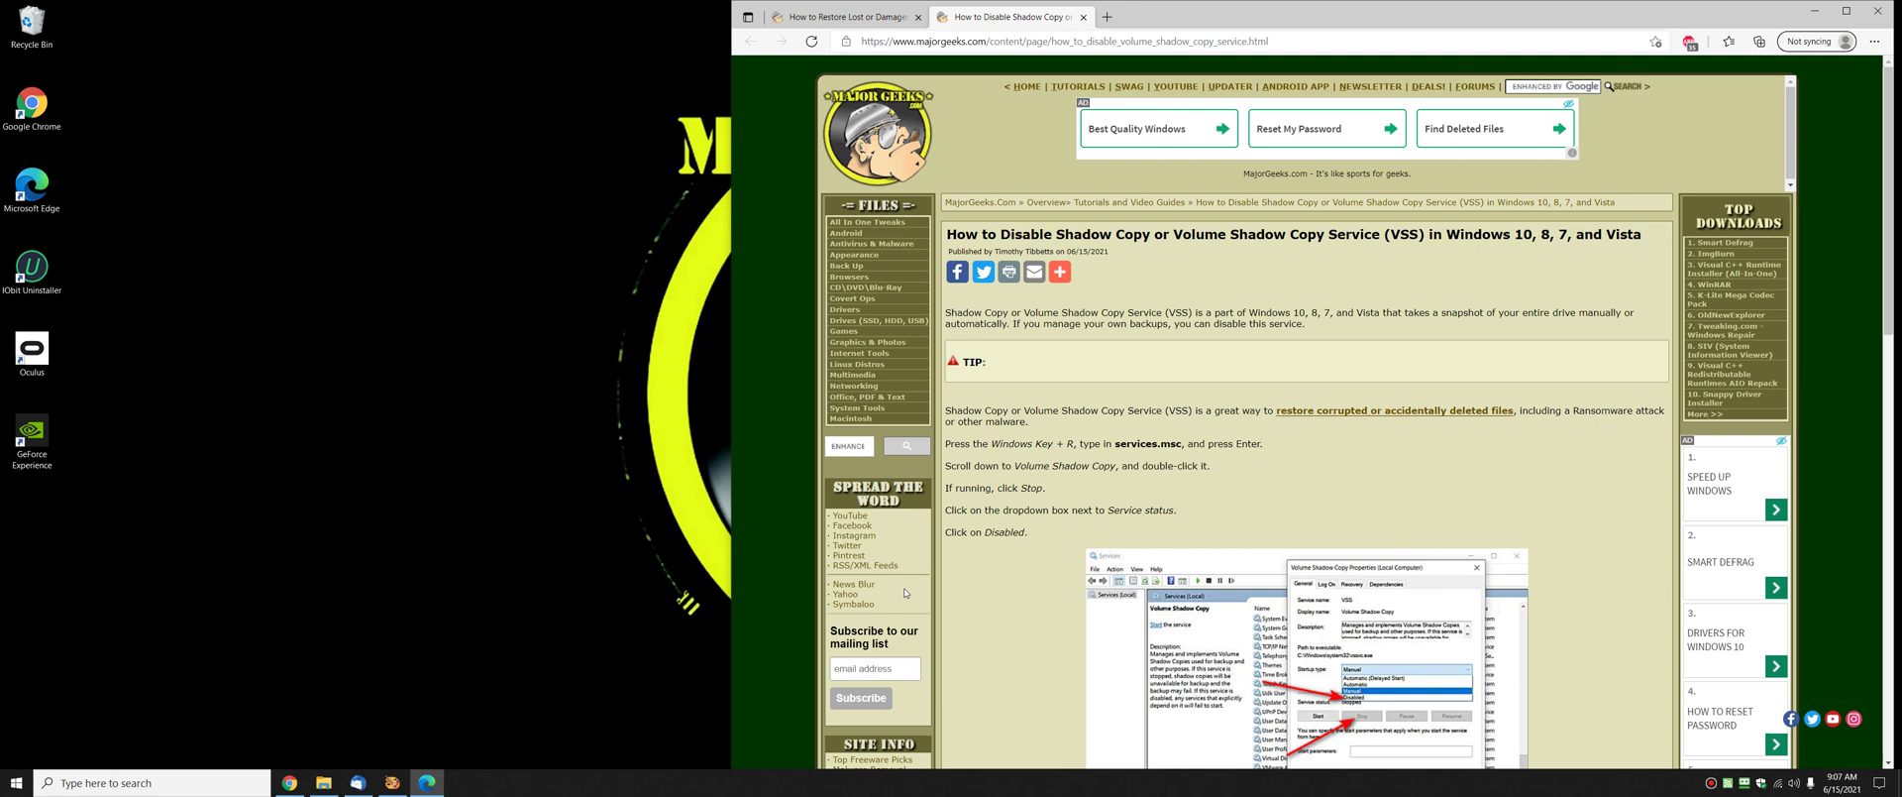
{"action": "key", "text": "super+r"}
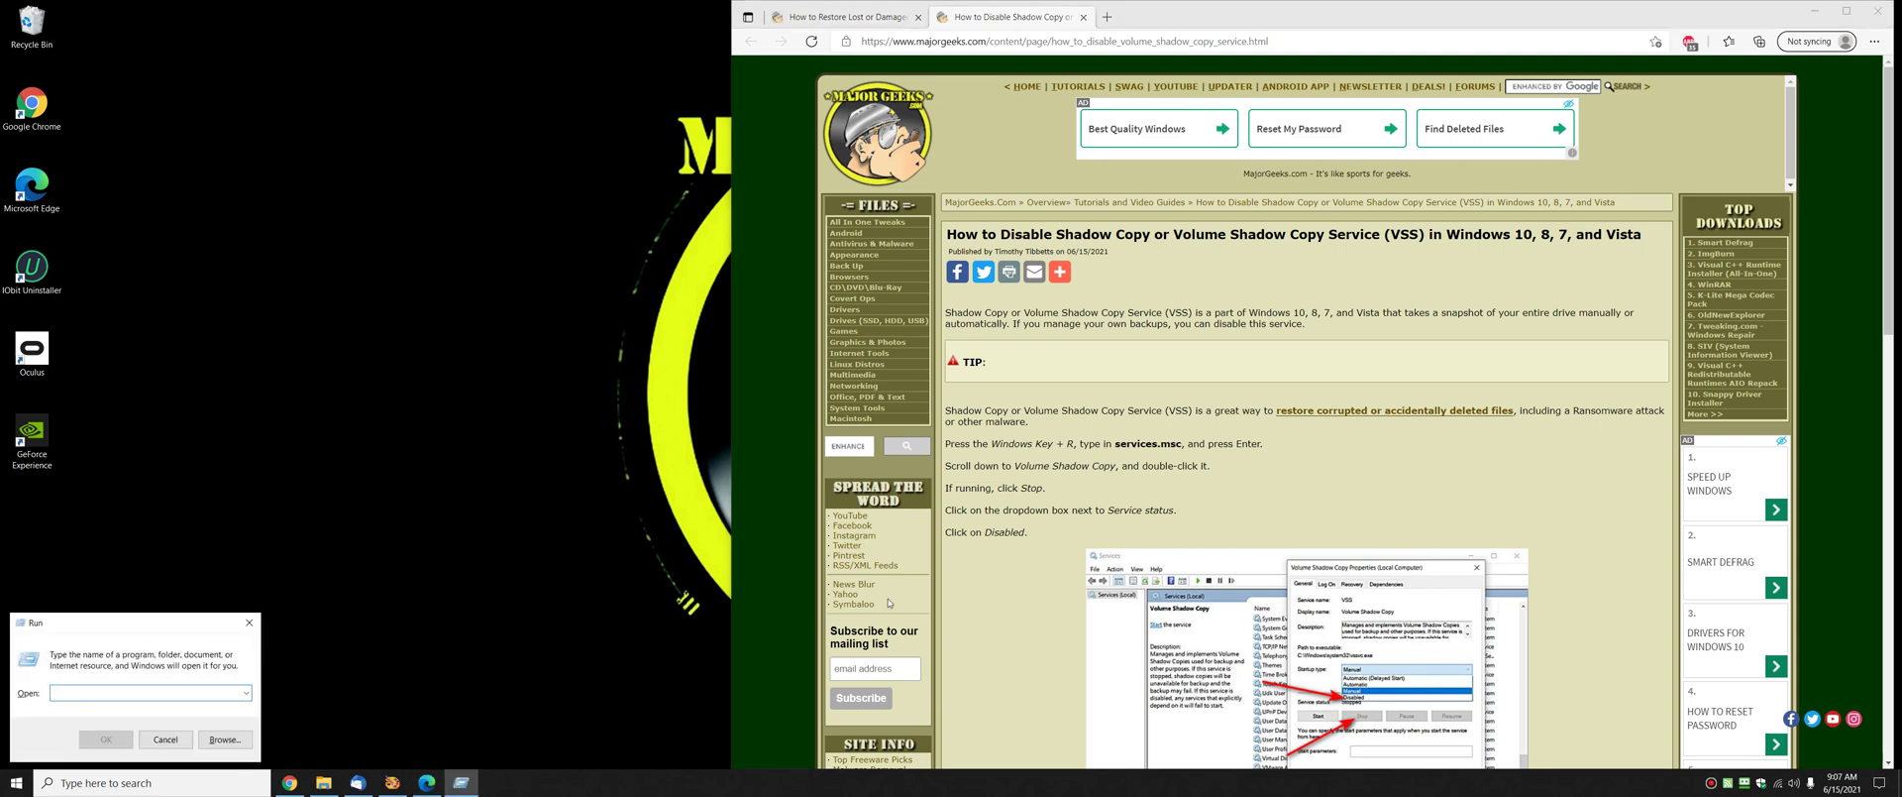
{"action": "type", "text": "services.msc"}
{"action": "left_click", "coordinate": [114, 741]}
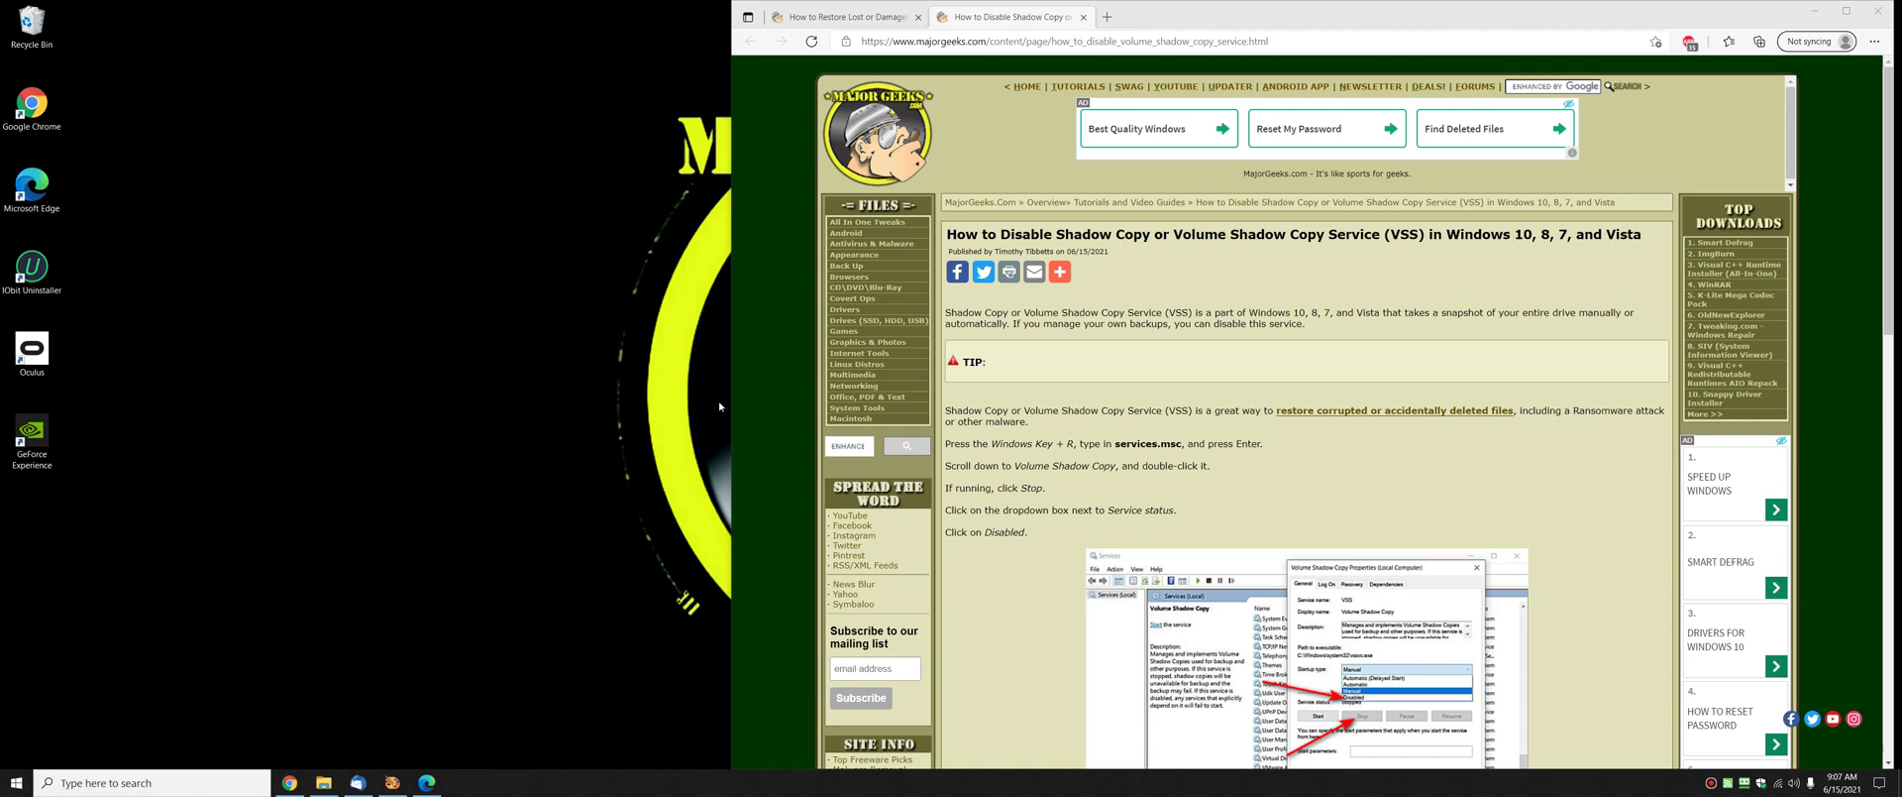
Find the Volume Shadow Copy service in the services list and open its properties
{"action": "left_click_drag", "start_coordinate": [1520, 194], "coordinate": [1521, 454]}
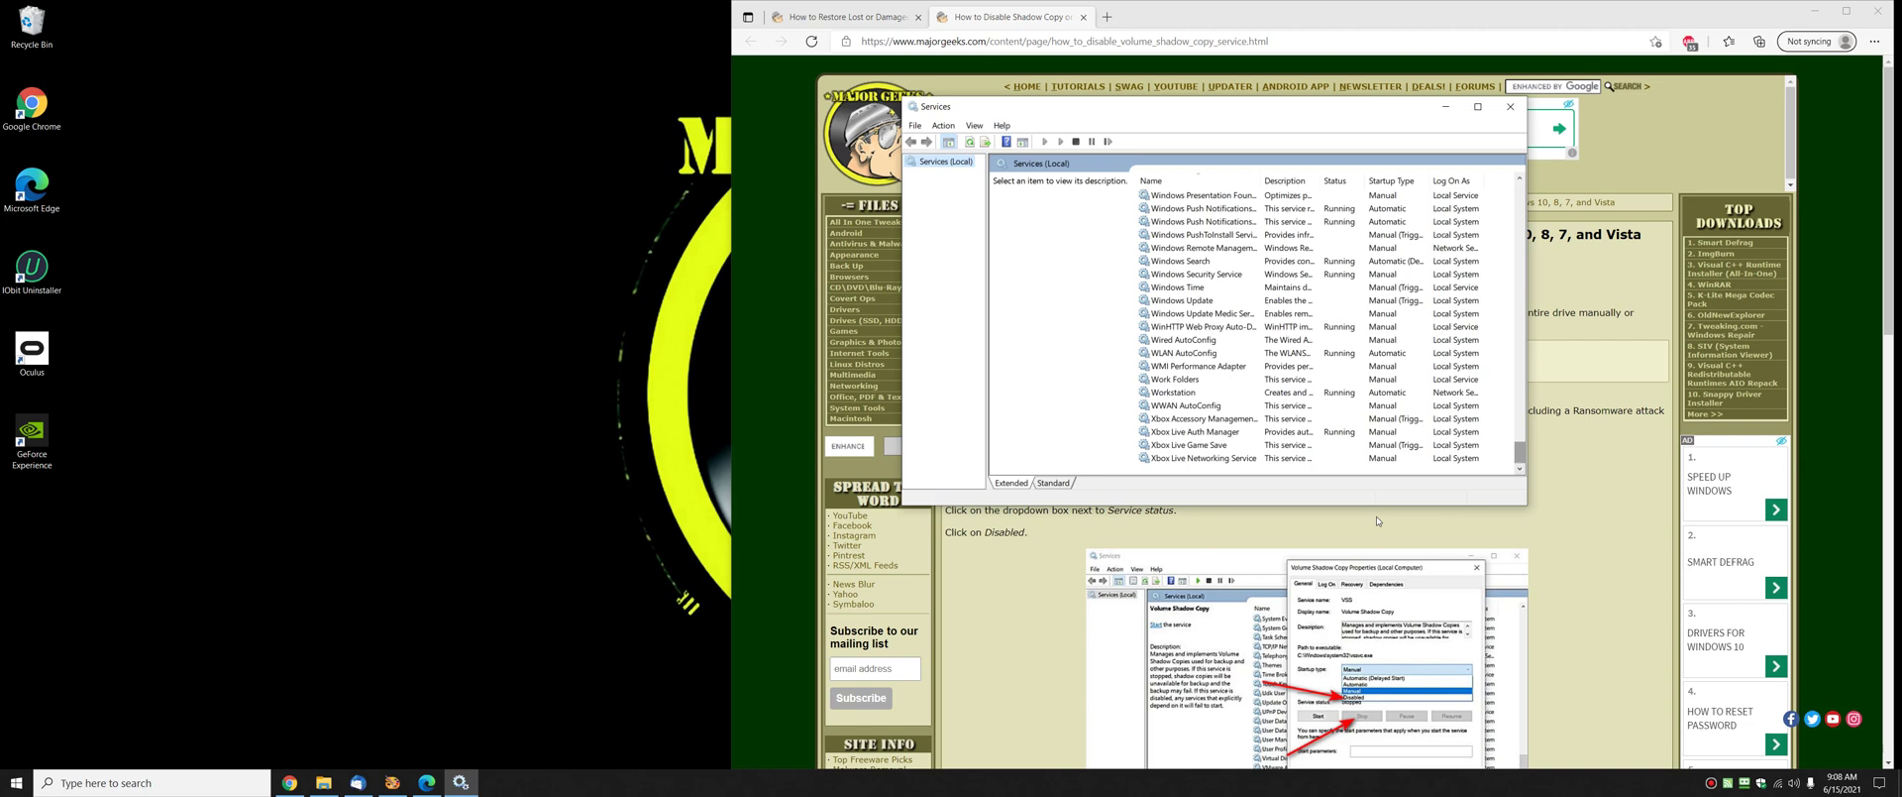
{"action": "scroll", "coordinate": [1198, 317], "scroll_direction": "up", "scroll_amount": 13}
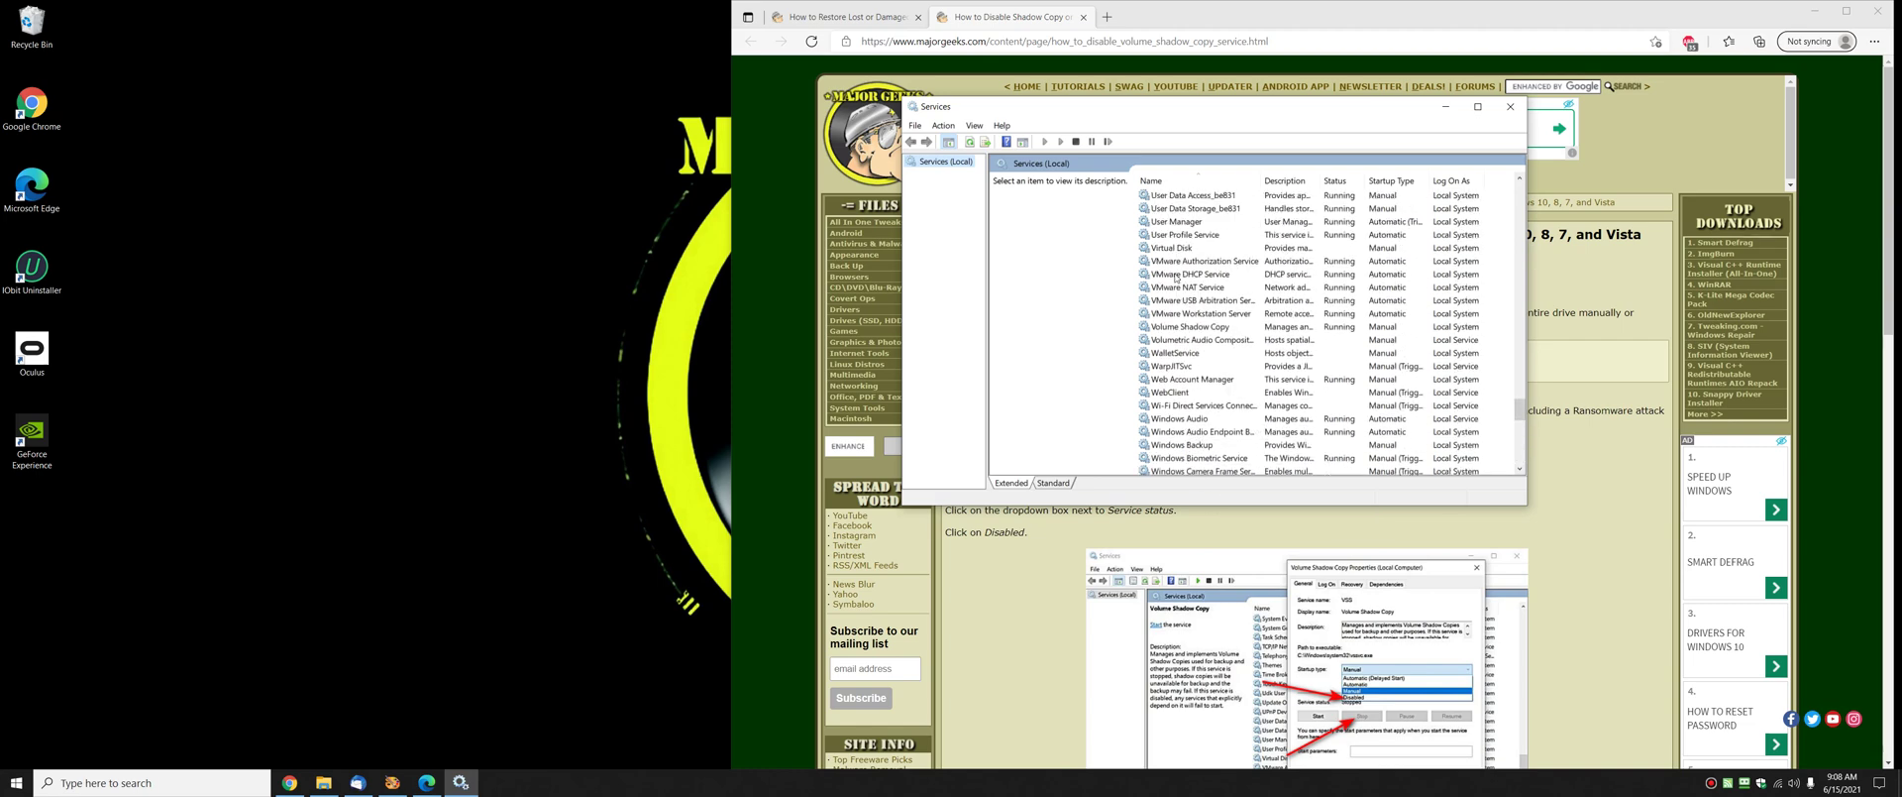
{"action": "left_click", "coordinate": [1176, 330]}
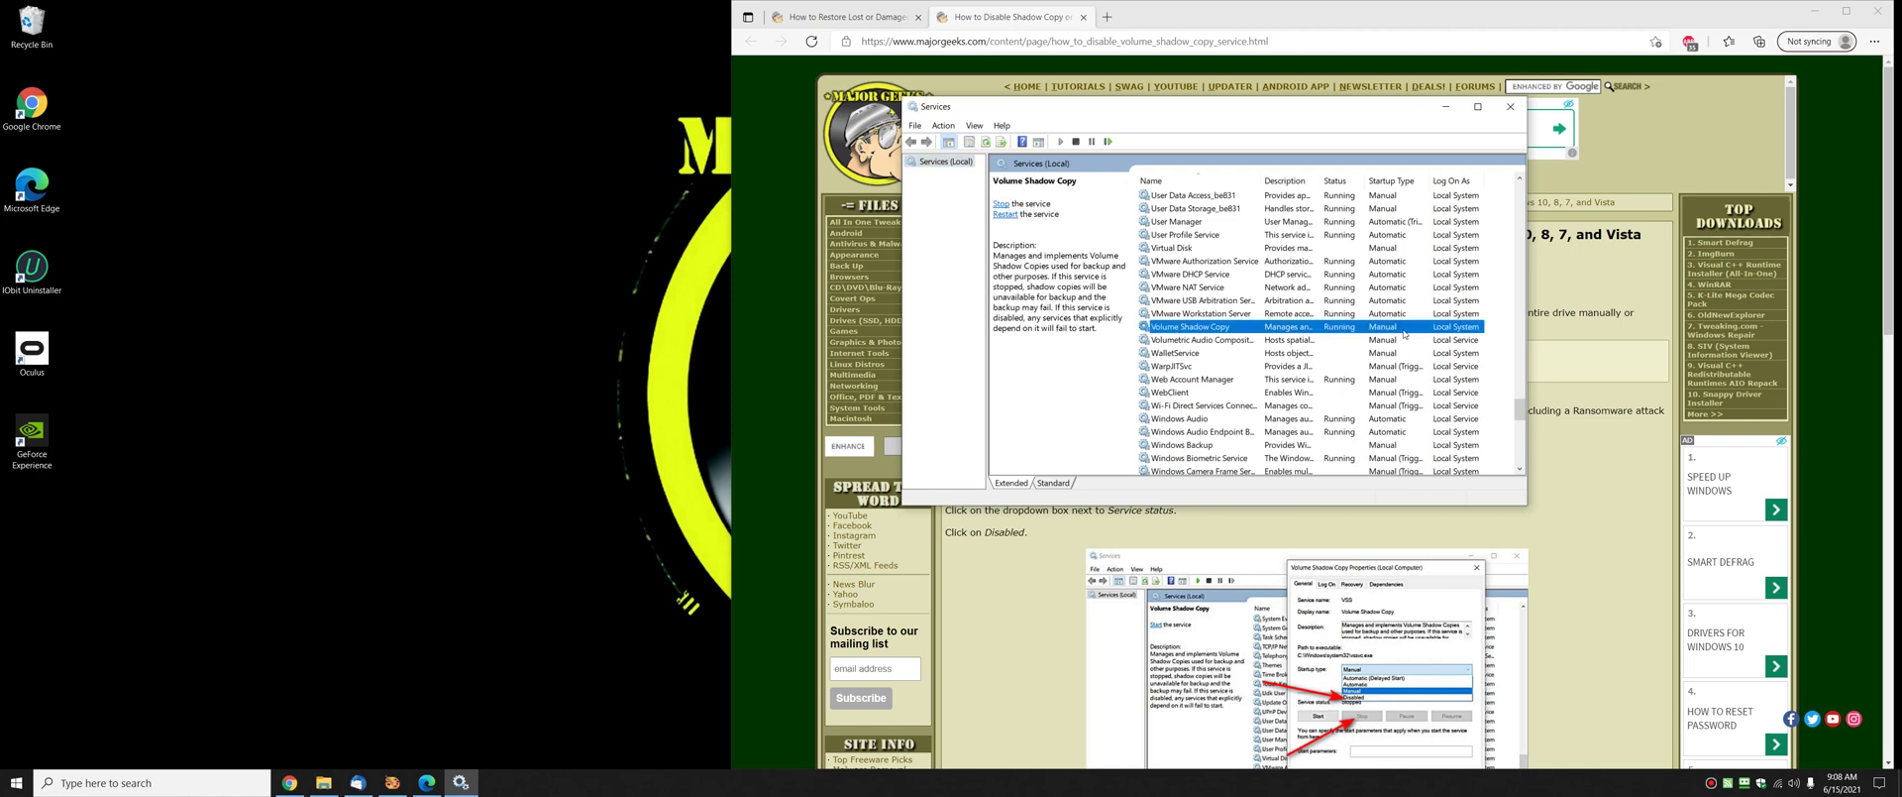
{"action": "double_click", "coordinate": [1217, 329]}
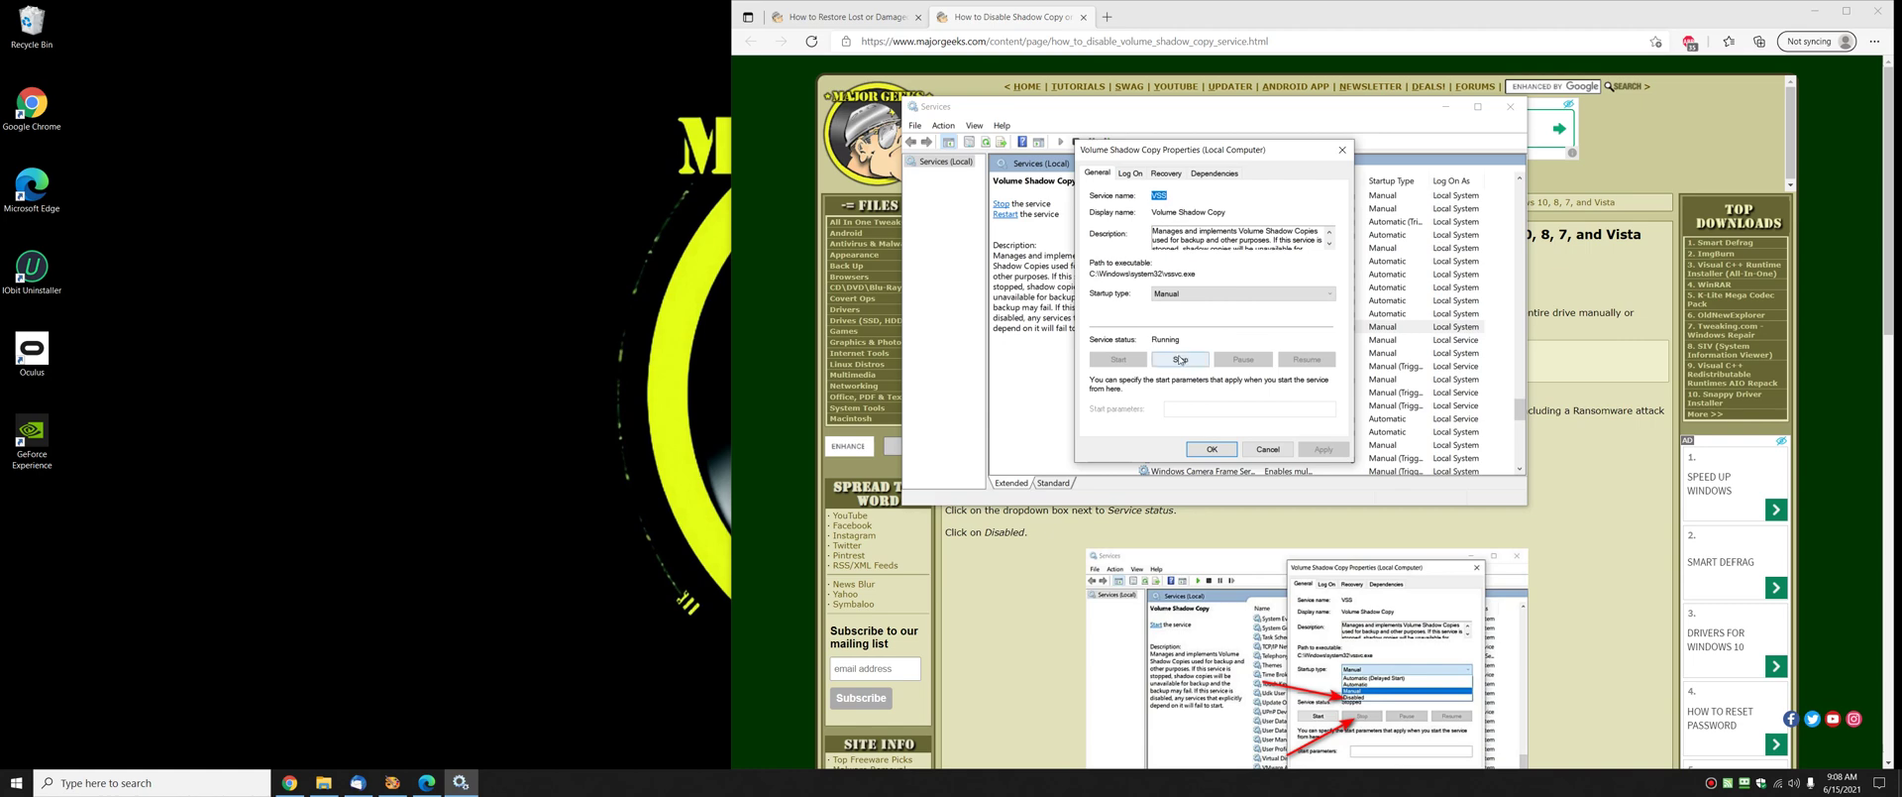
View the startup type options for Volume Shadow Copy, keep Manual, and close the properties and the Services window
{"action": "left_click", "coordinate": [1230, 294]}
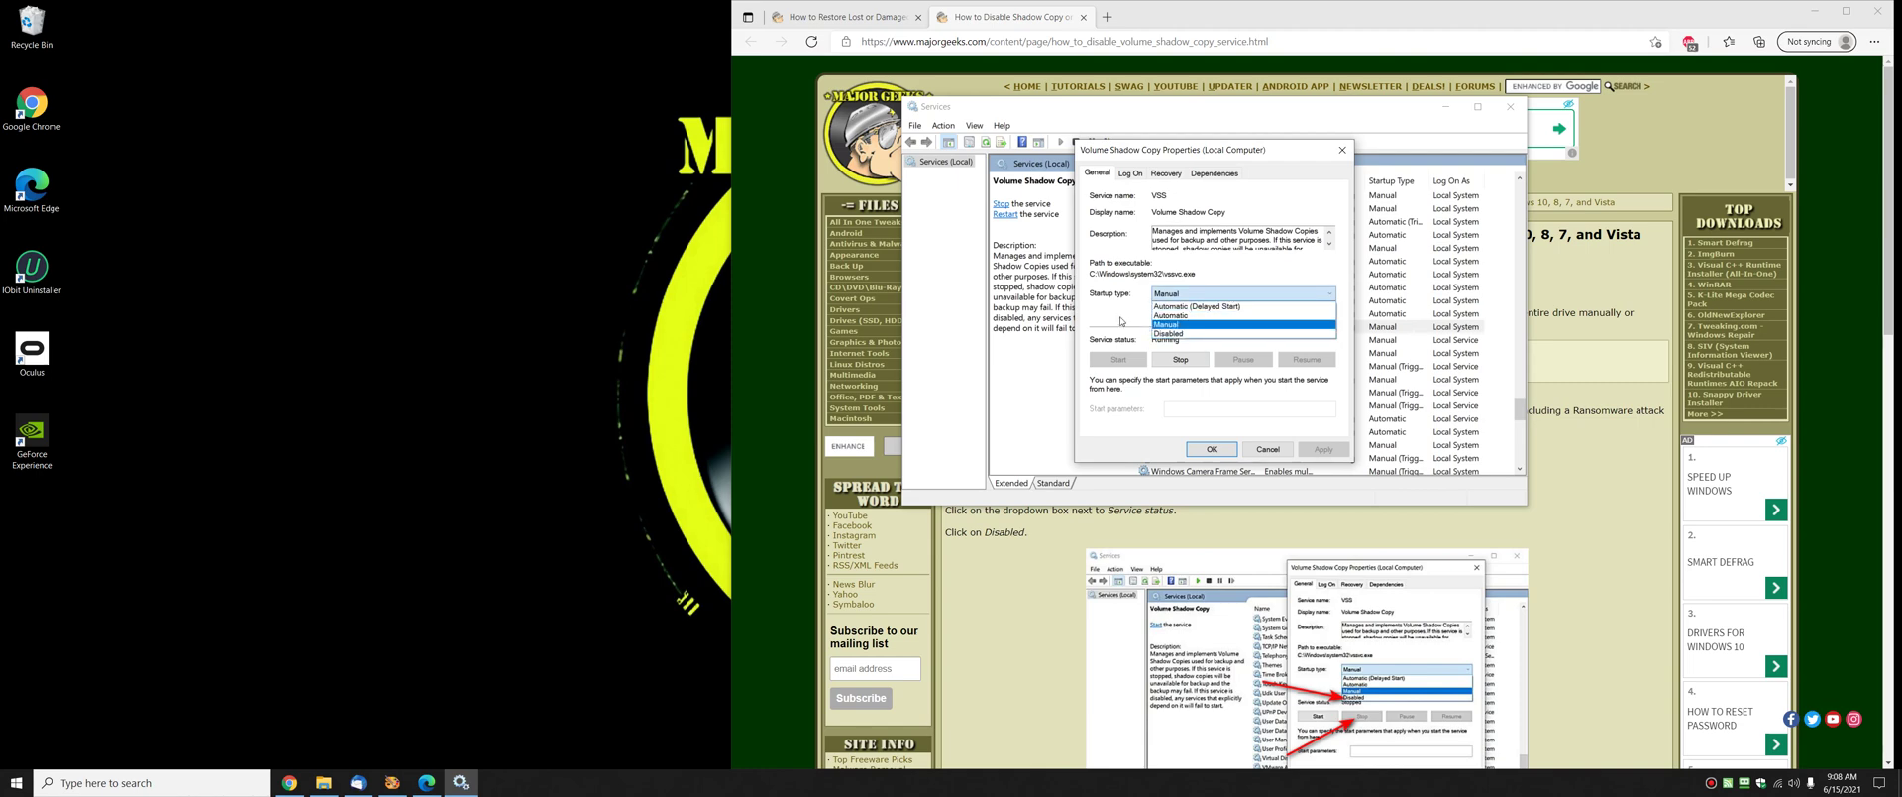
{"action": "left_click", "coordinate": [1015, 433]}
{"action": "left_click", "coordinate": [1210, 448]}
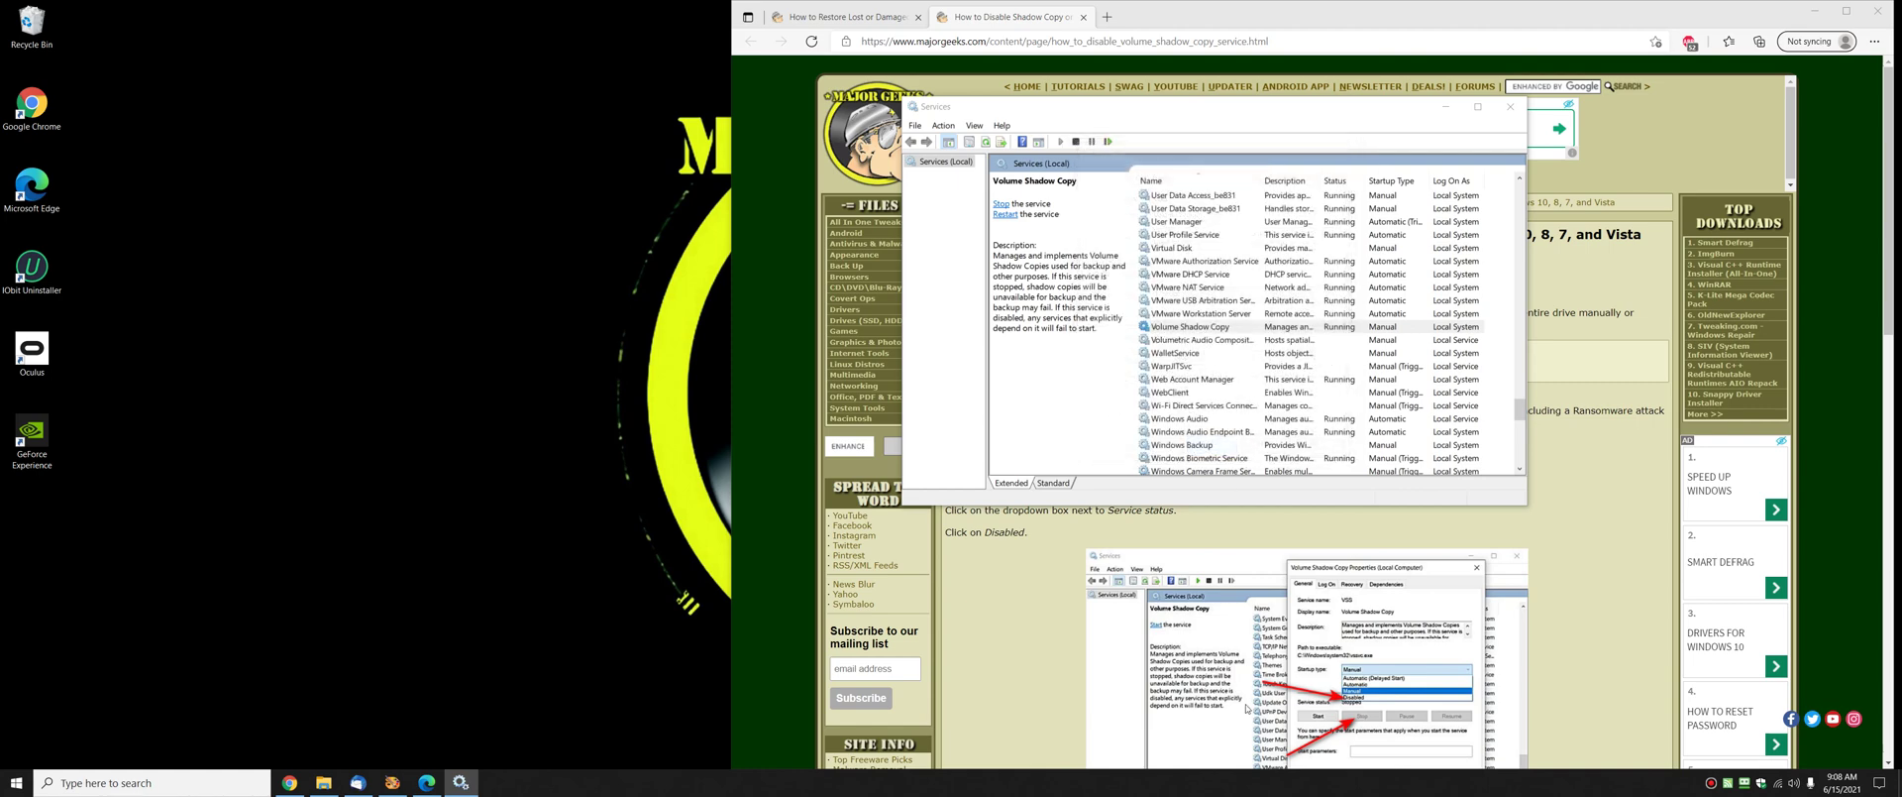
{"action": "left_click", "coordinate": [1510, 106]}
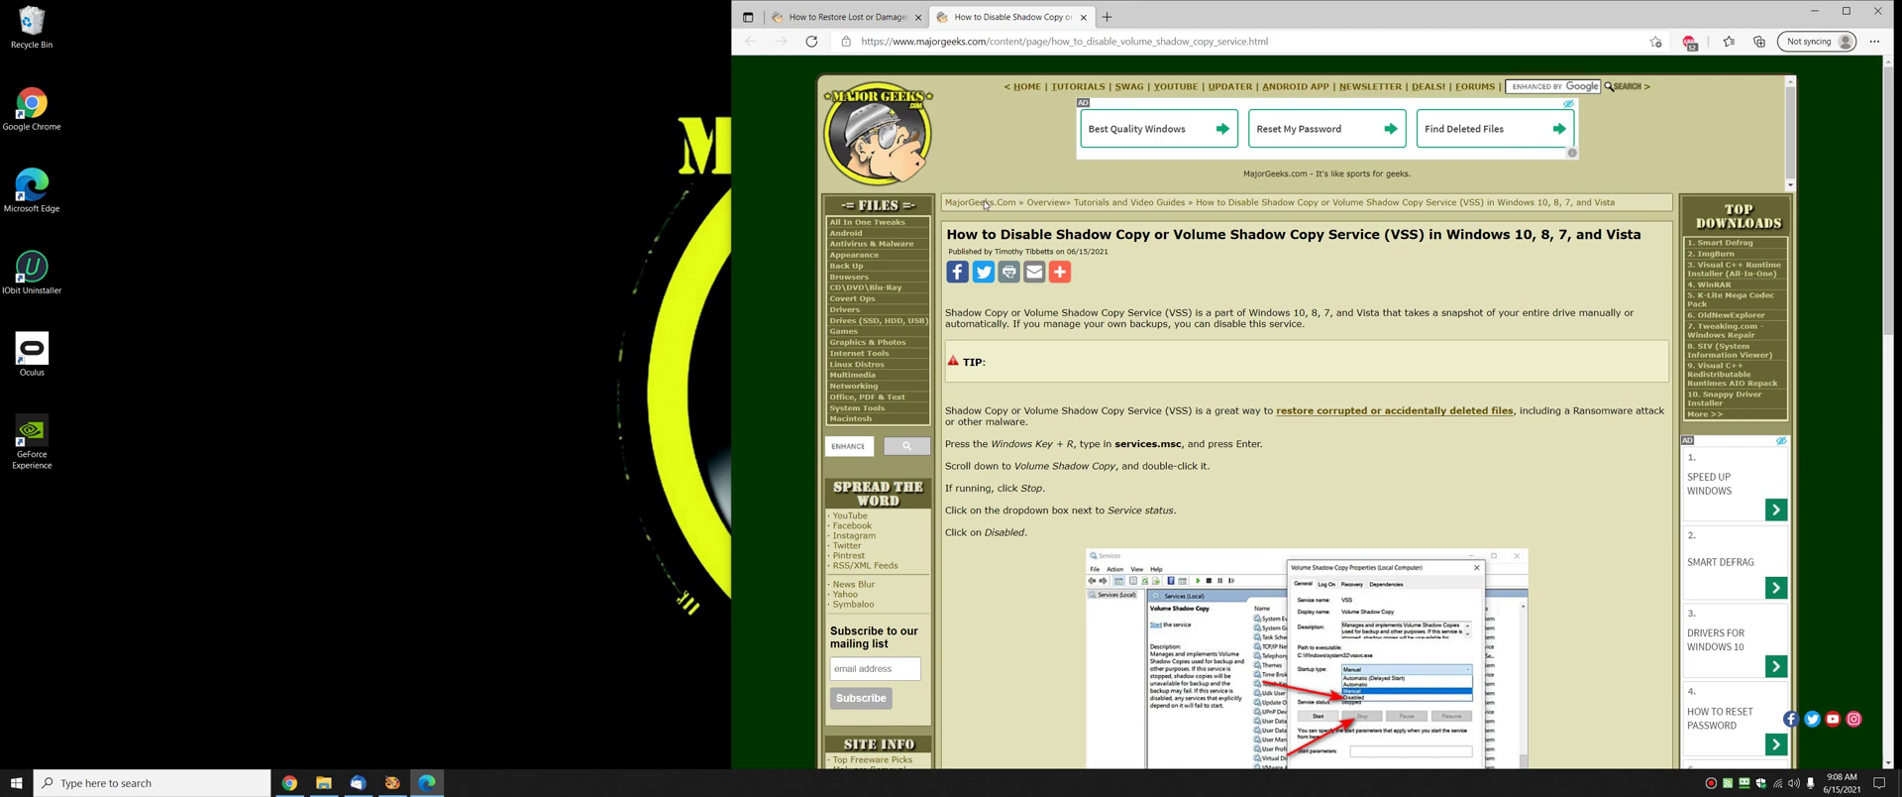
Return to the start of the restore-files article and bring up the ShadowExplorerPortable-0.9 folder in File Explorer
{"action": "left_click", "coordinate": [847, 17]}
{"action": "scroll", "coordinate": [1109, 459], "scroll_direction": "up", "scroll_amount": 10}
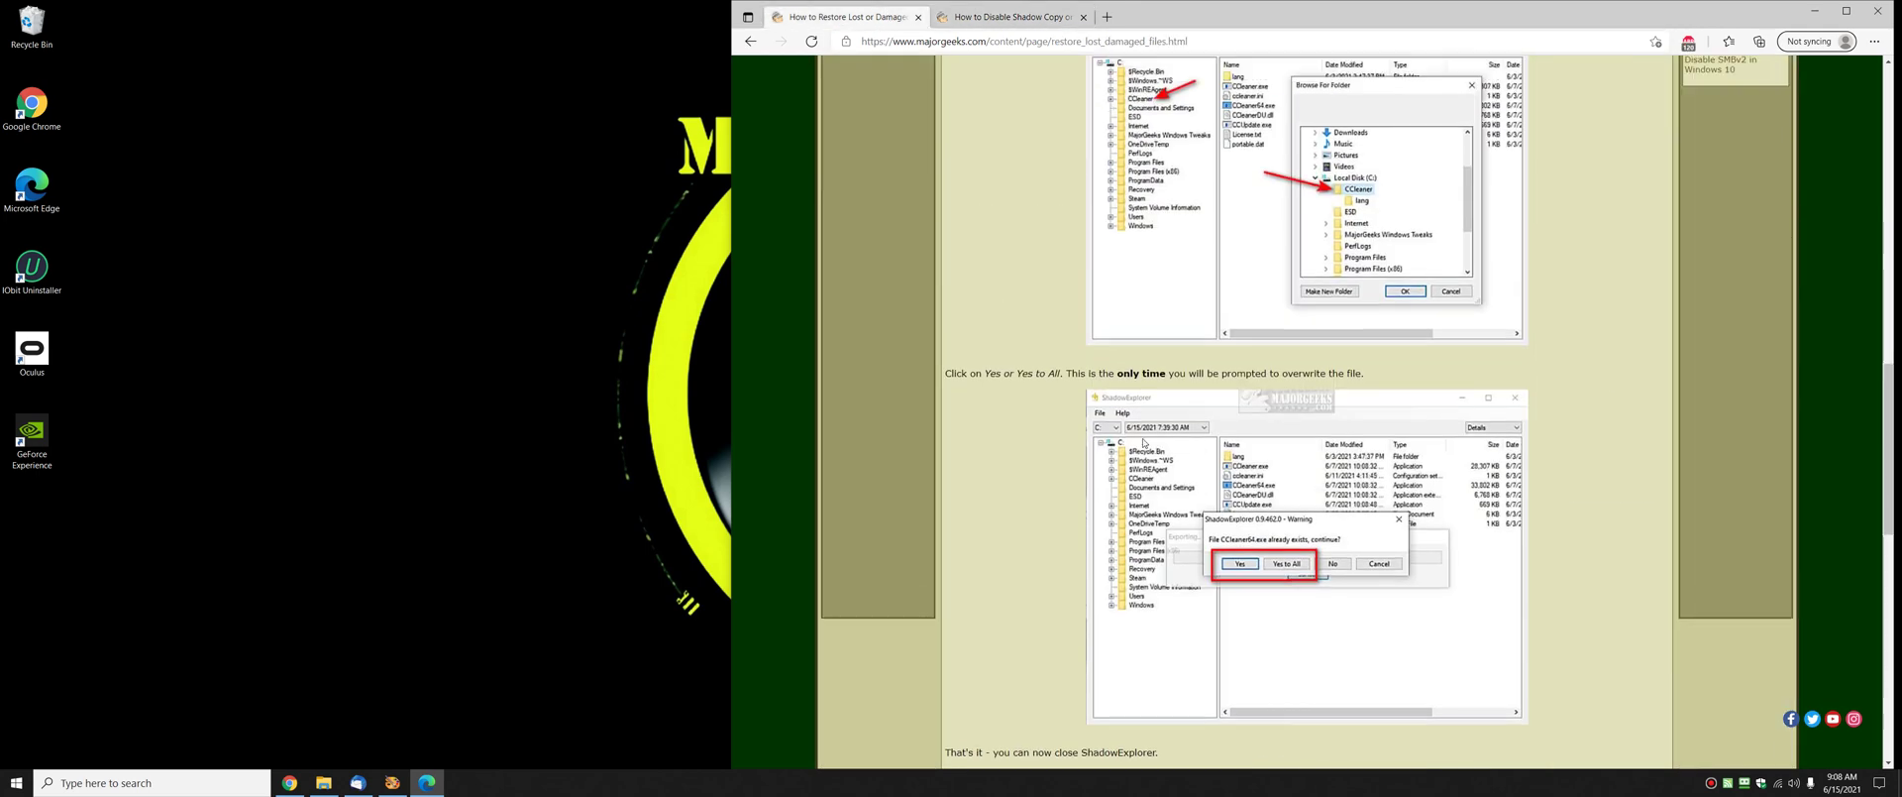
{"action": "scroll", "coordinate": [1111, 459], "scroll_direction": "up", "scroll_amount": 5}
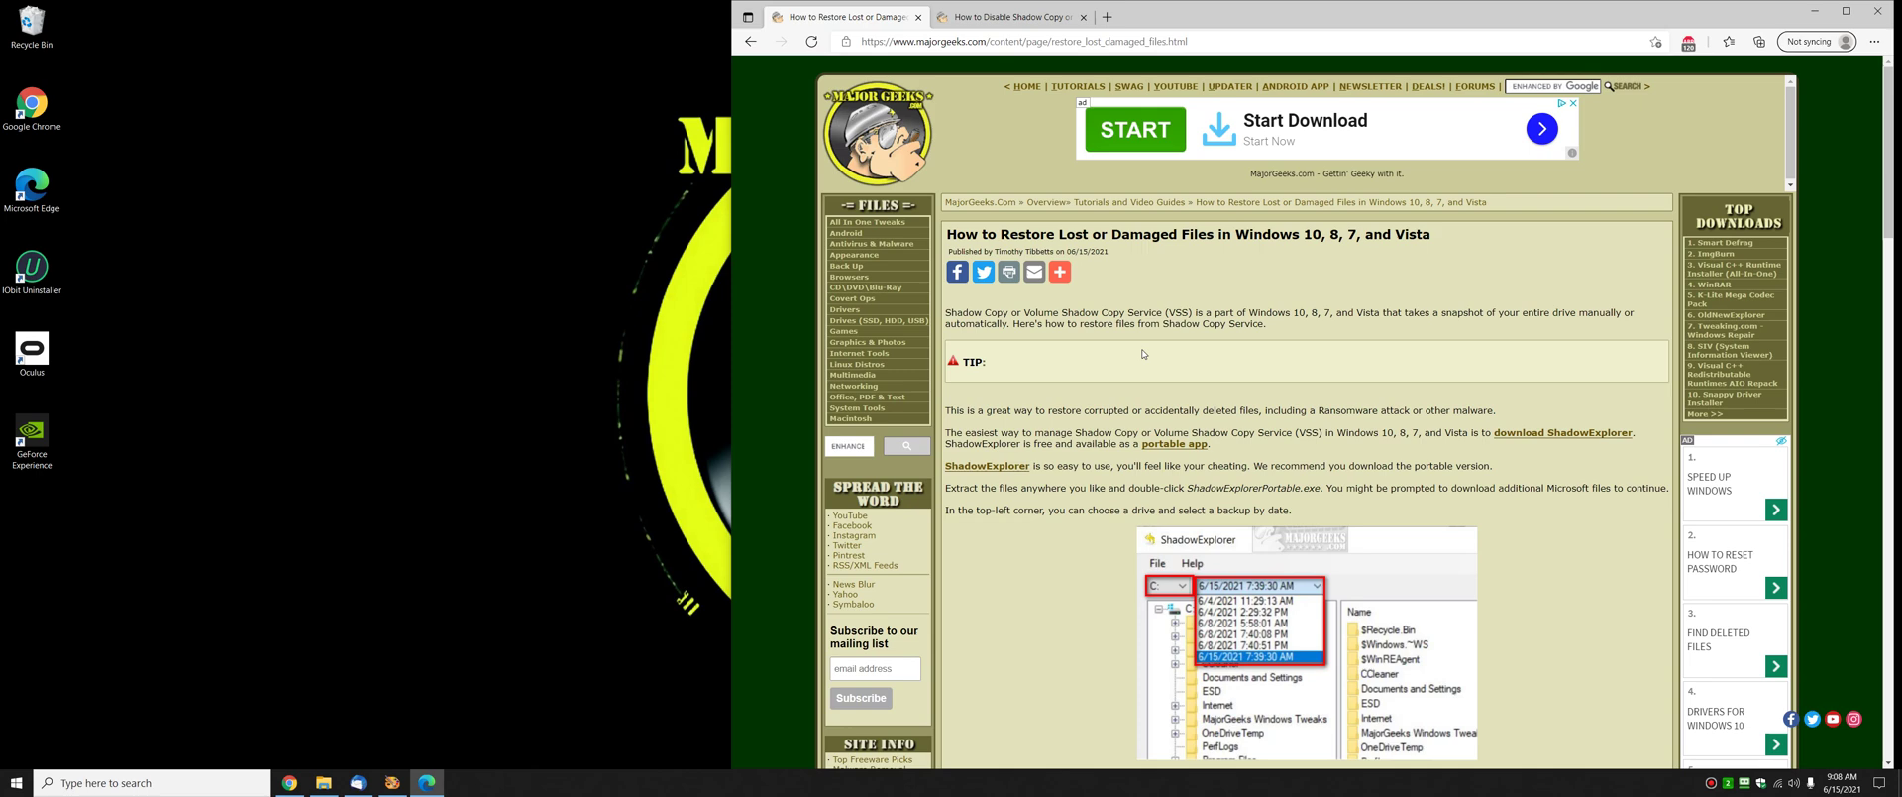
{"action": "left_click", "coordinate": [337, 786]}
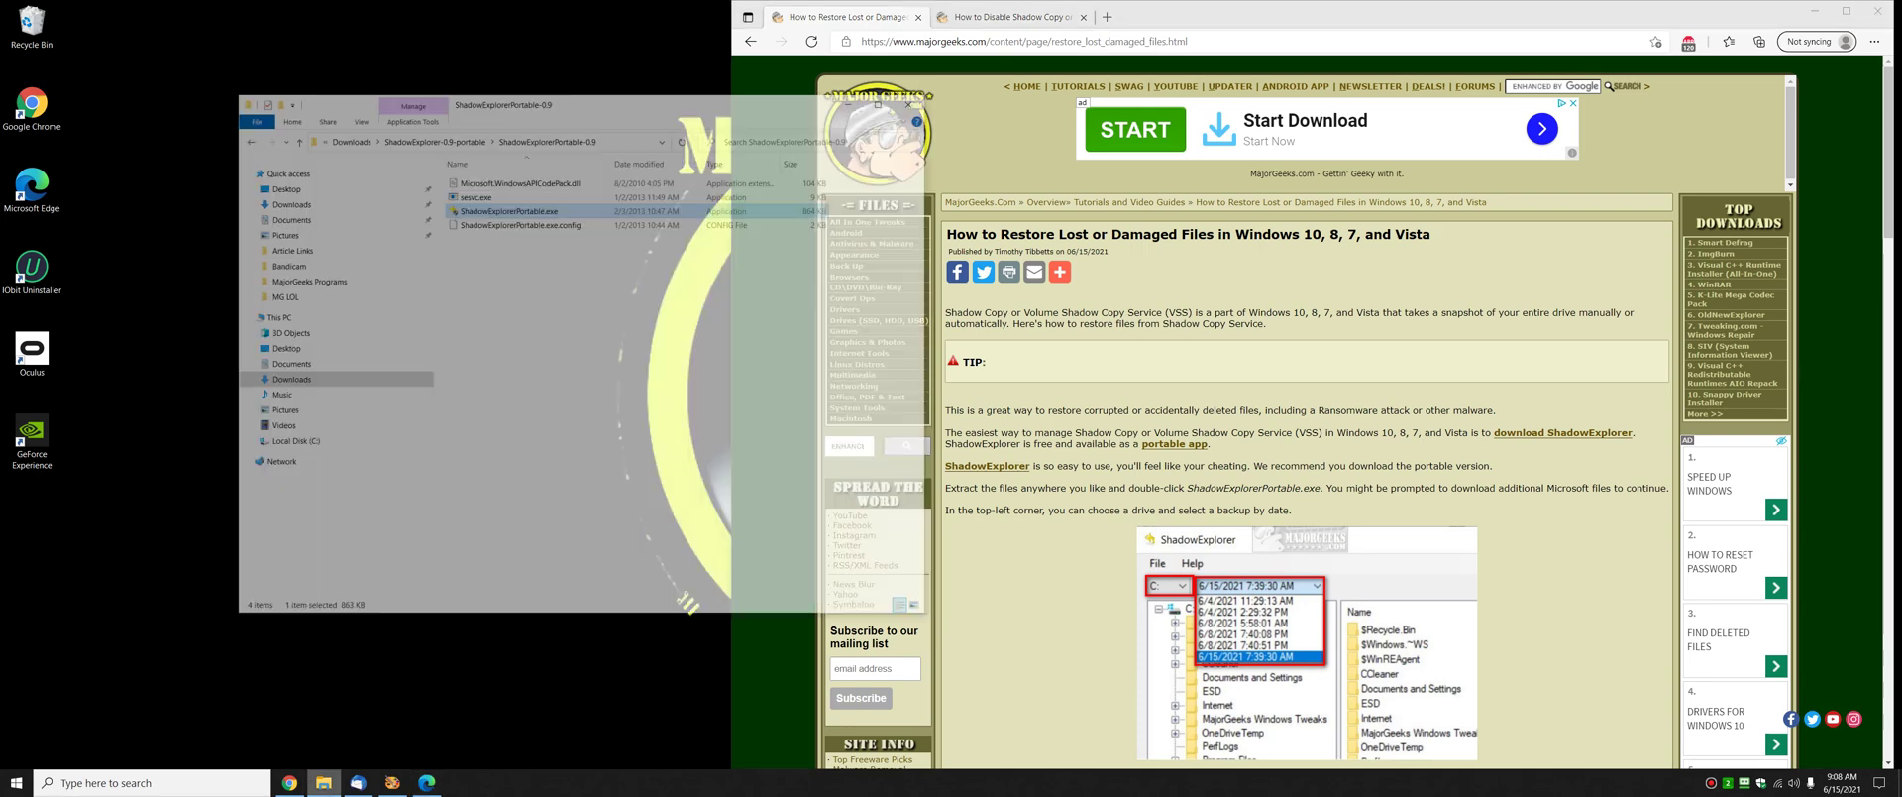
{"action": "left_click", "coordinate": [700, 296]}
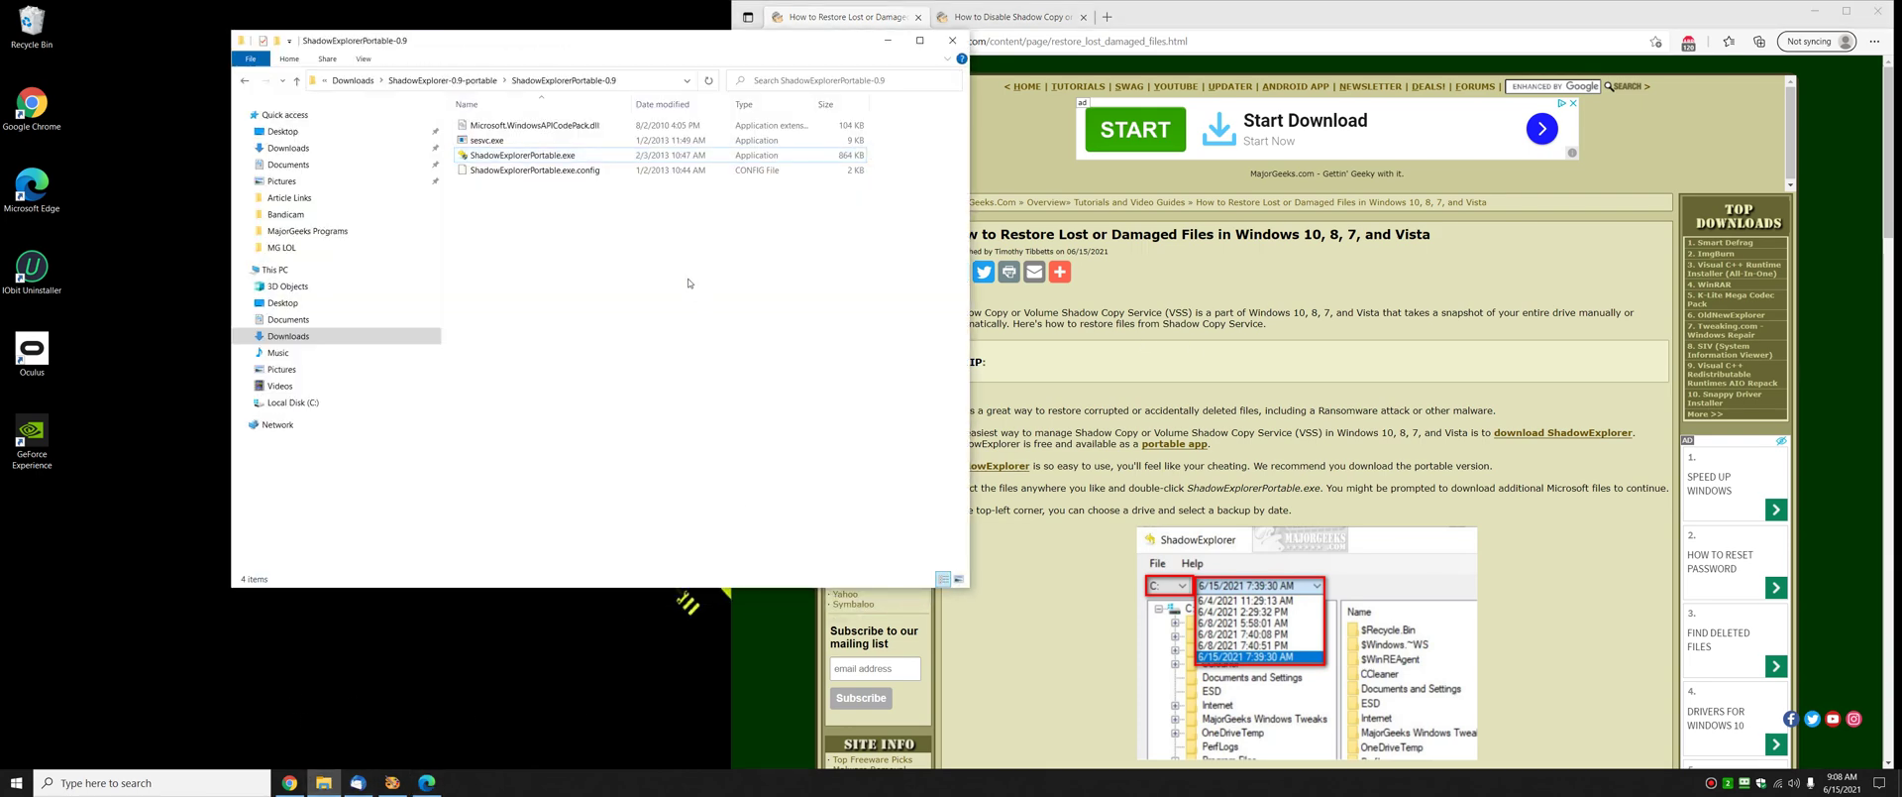